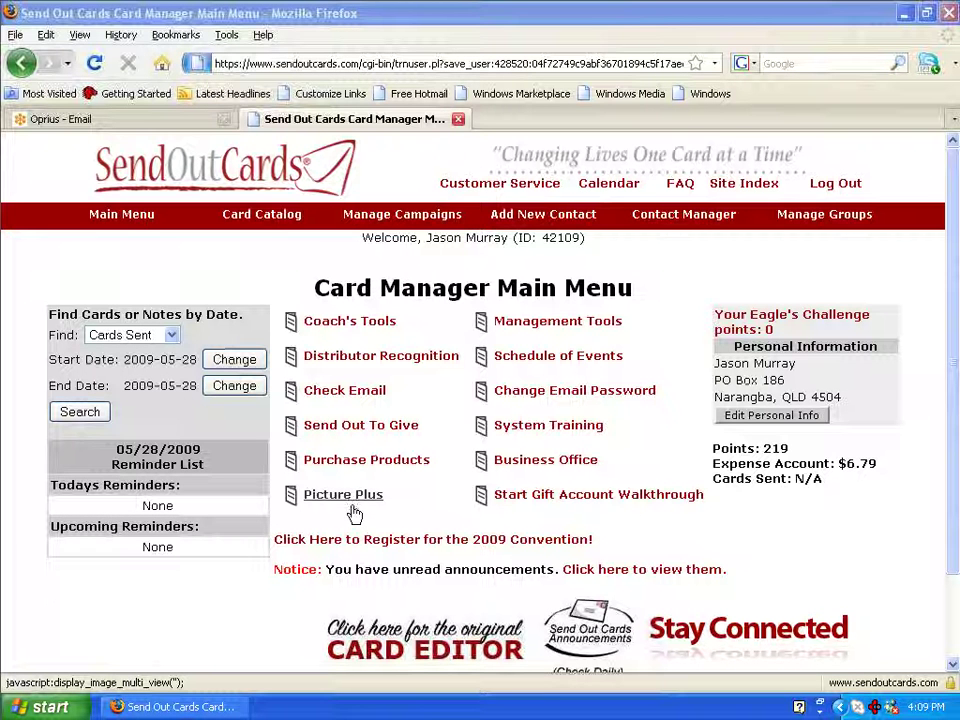
Open the Picture Plus image library from the Card Manager main menu.
{"action": "left_click", "coordinate": [354, 508]}
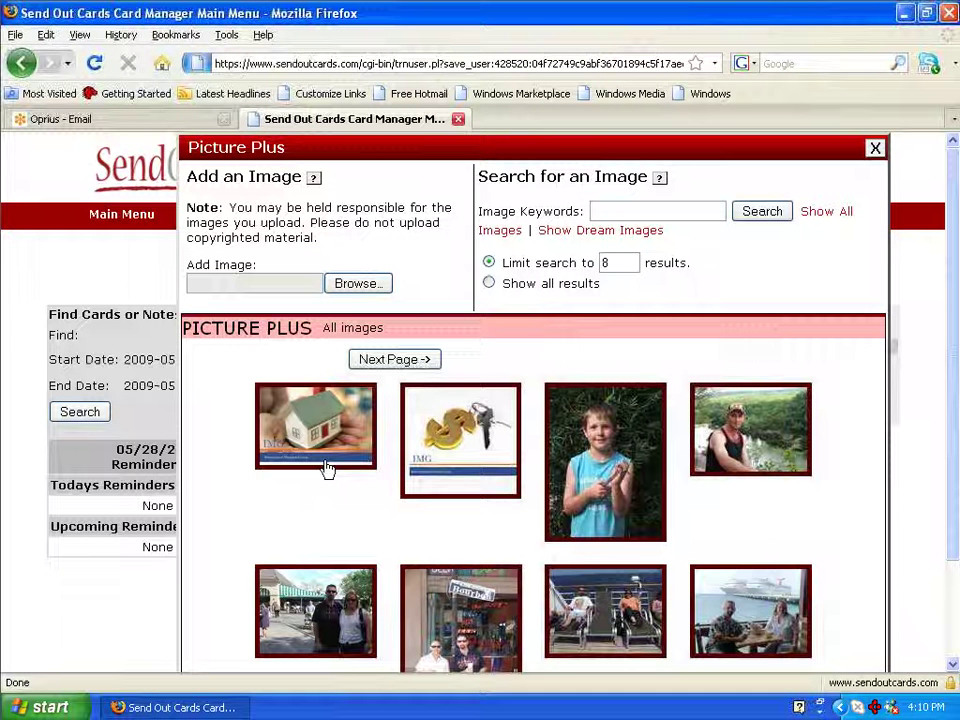
{"action": "left_click", "coordinate": [358, 289]}
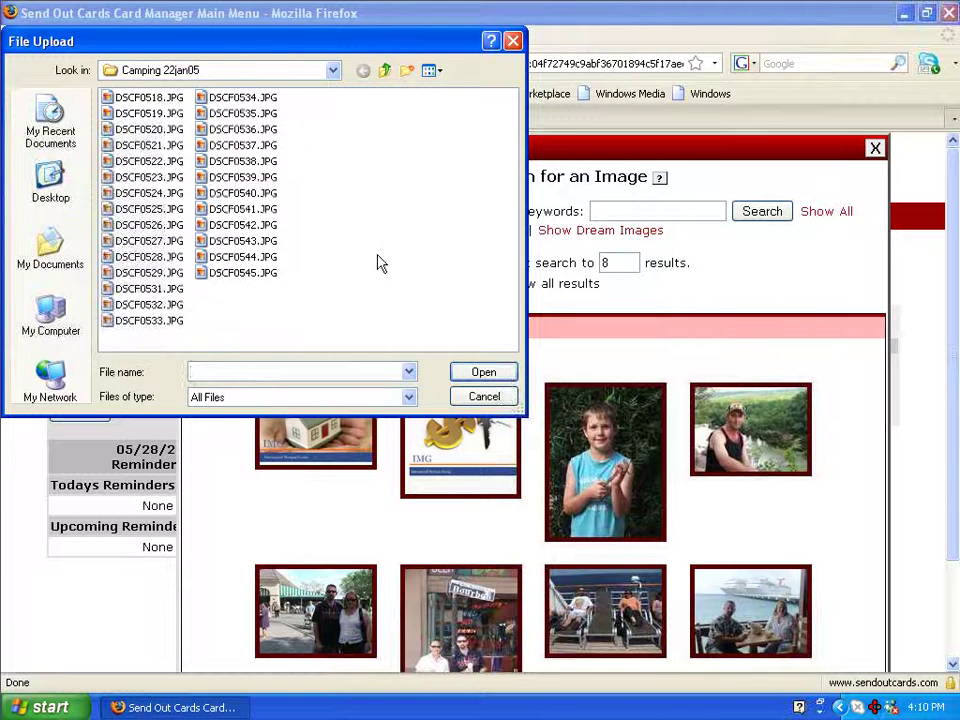
{"action": "left_click", "coordinate": [333, 70]}
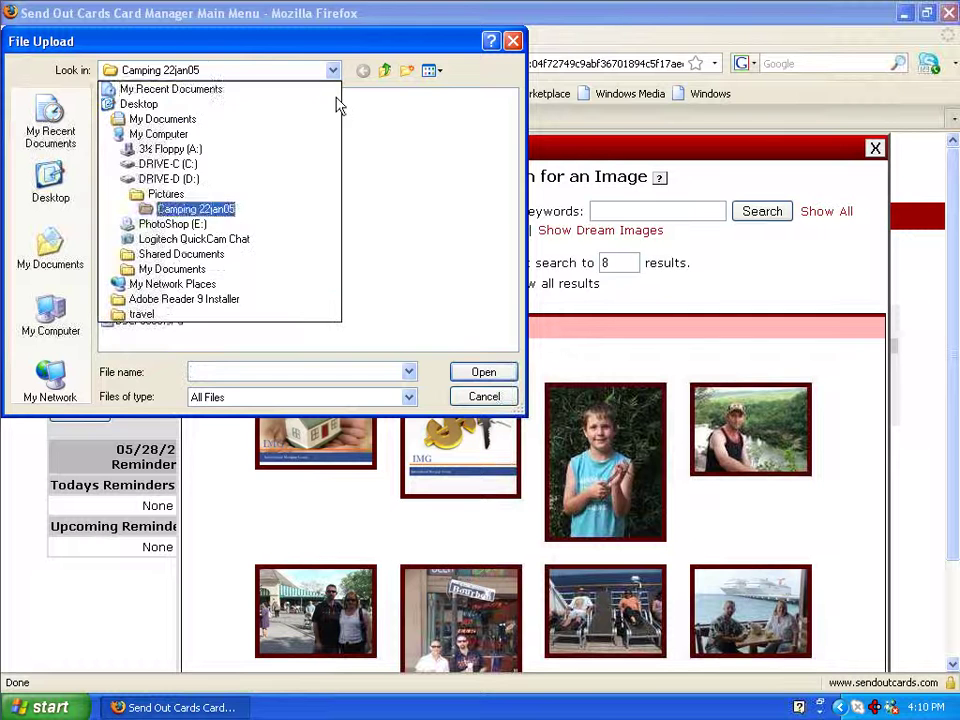
{"action": "left_click", "coordinate": [199, 210]}
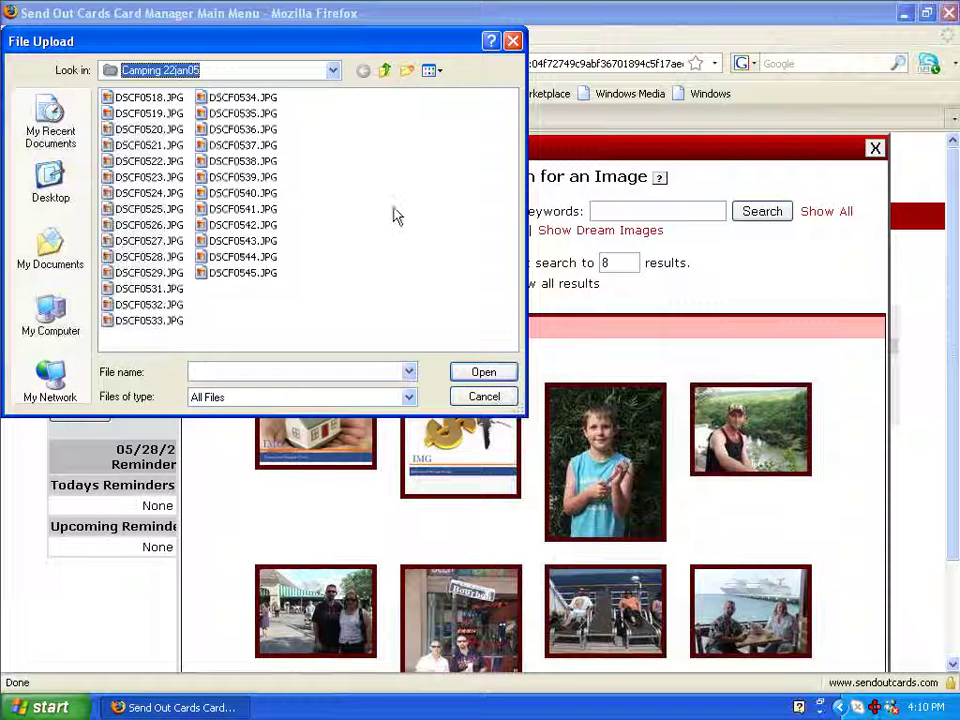
{"action": "right_click", "coordinate": [392, 176]}
{"action": "mouse_move", "coordinate": [430, 194]}
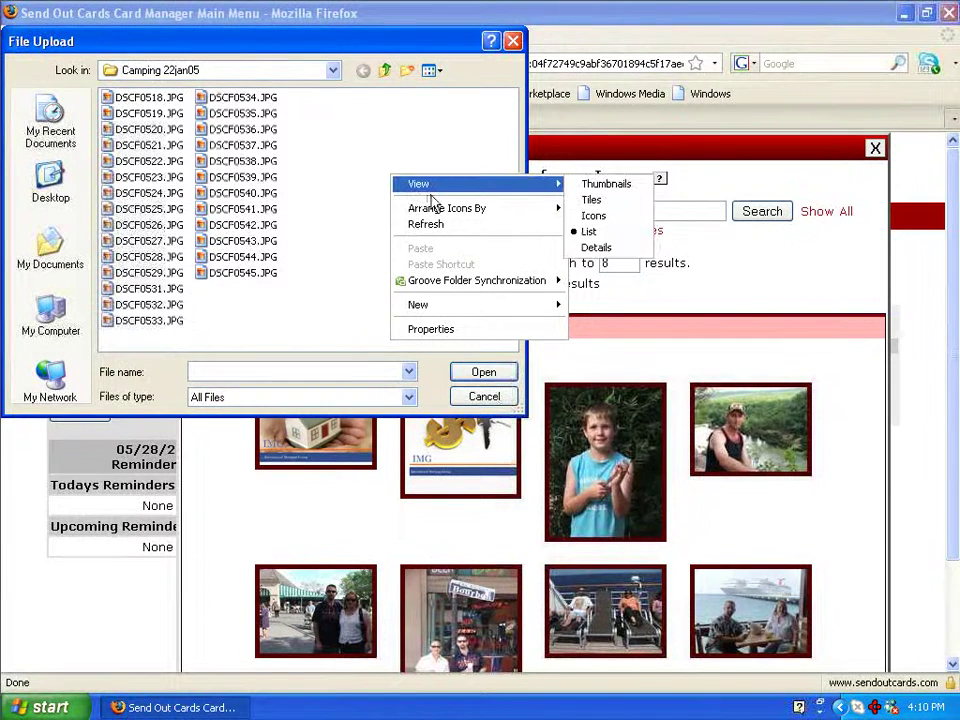
{"action": "left_click", "coordinate": [600, 201]}
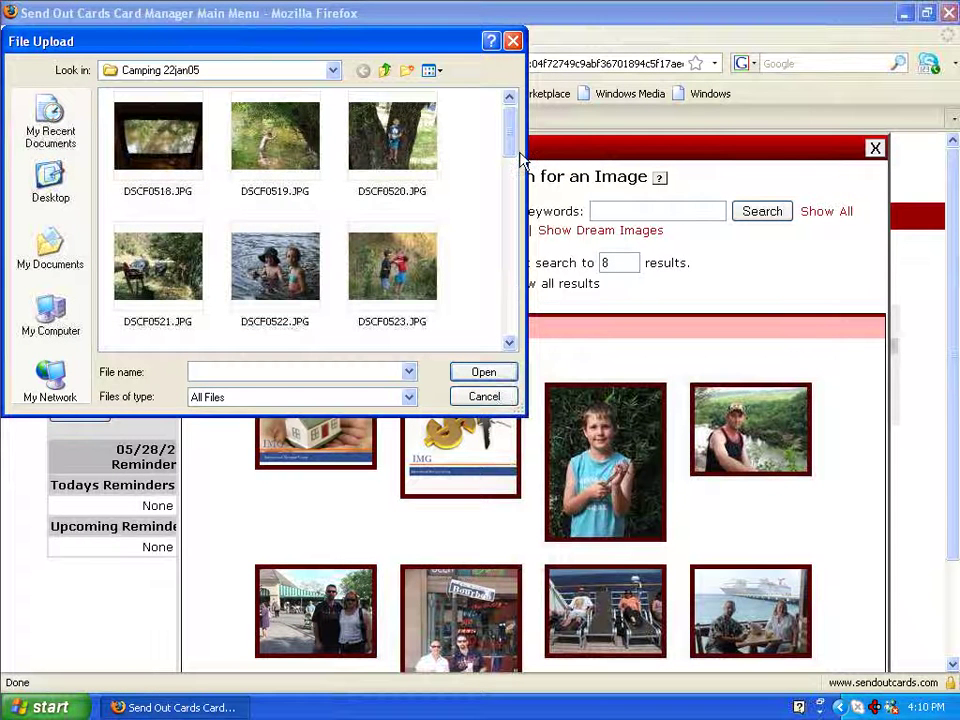
{"action": "left_click_drag", "start_coordinate": [519, 155], "coordinate": [514, 207]}
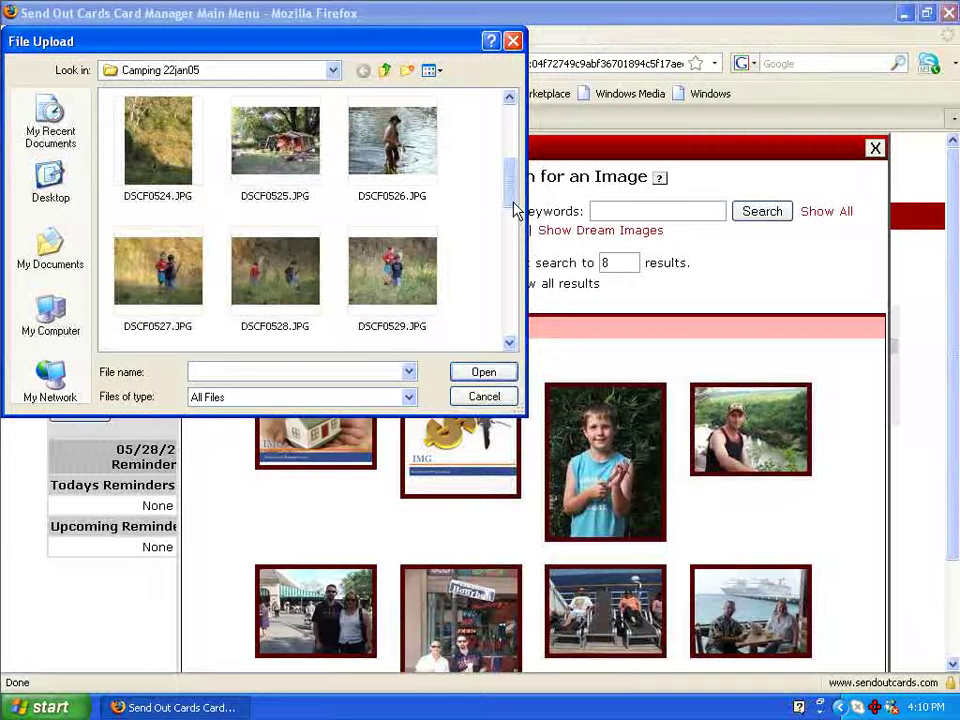
{"action": "left_click", "coordinate": [274, 145]}
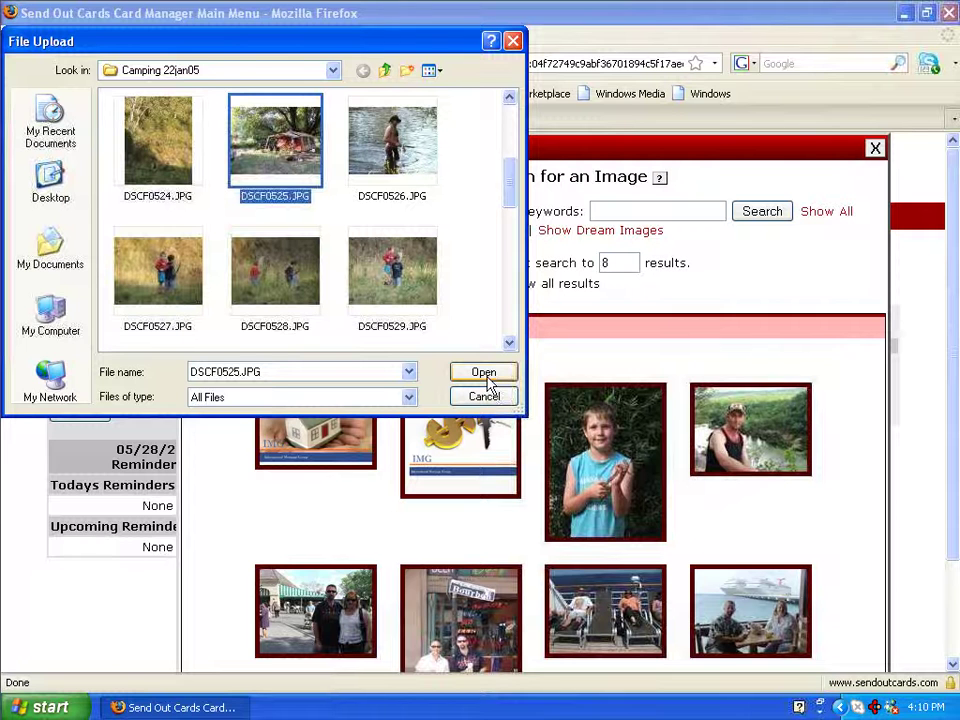
{"action": "left_click", "coordinate": [514, 43]}
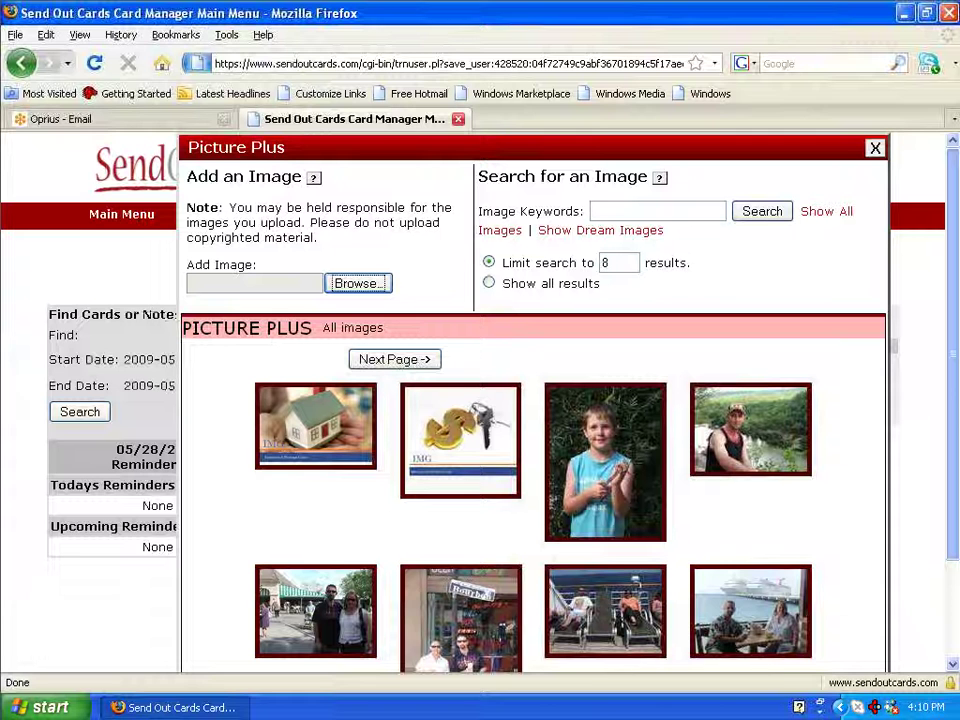
Open the photo of two people on ship deck chairs and start a Picture Plus card from it.
{"action": "scroll", "coordinate": [655, 600], "scroll_direction": "down", "scroll_amount": 1}
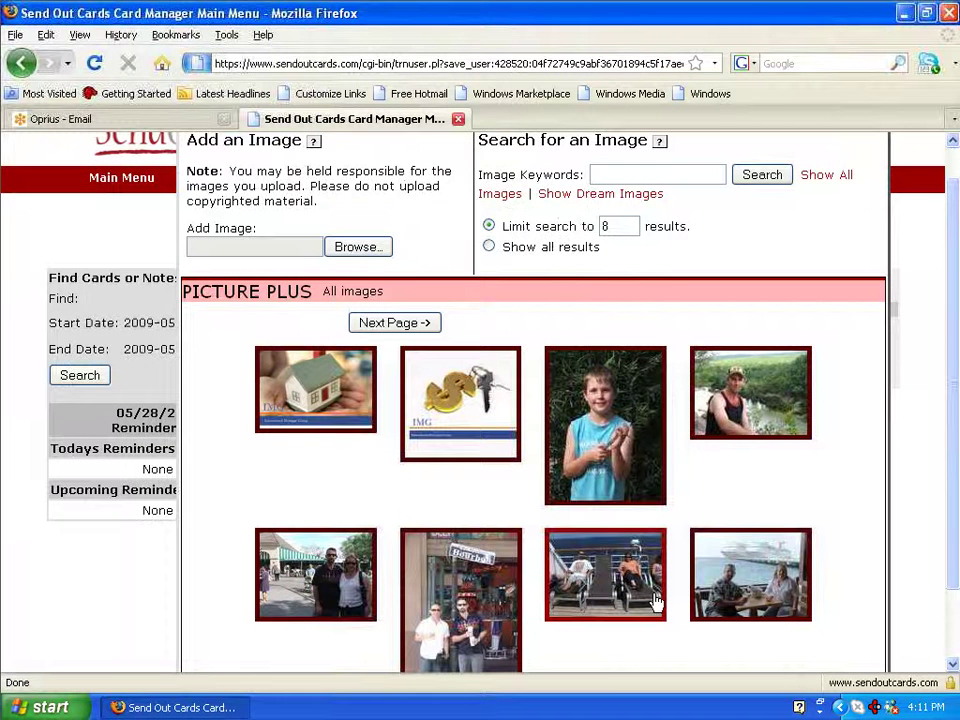
{"action": "left_click", "coordinate": [655, 600]}
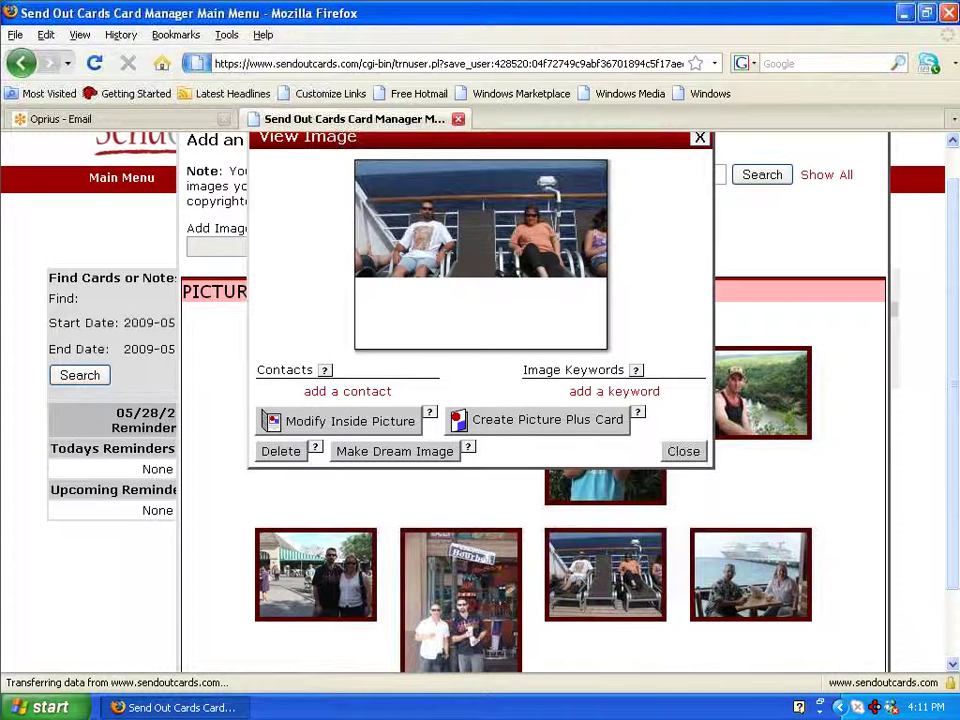
{"action": "scroll", "coordinate": [425, 209], "scroll_direction": "up", "scroll_amount": 1}
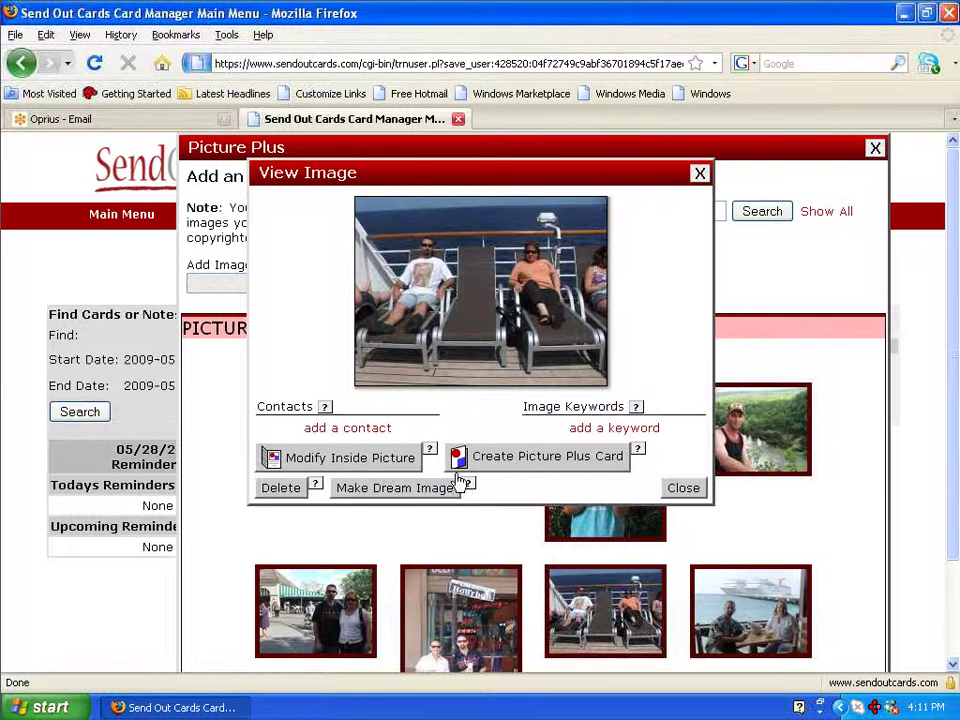
{"action": "left_click", "coordinate": [549, 470]}
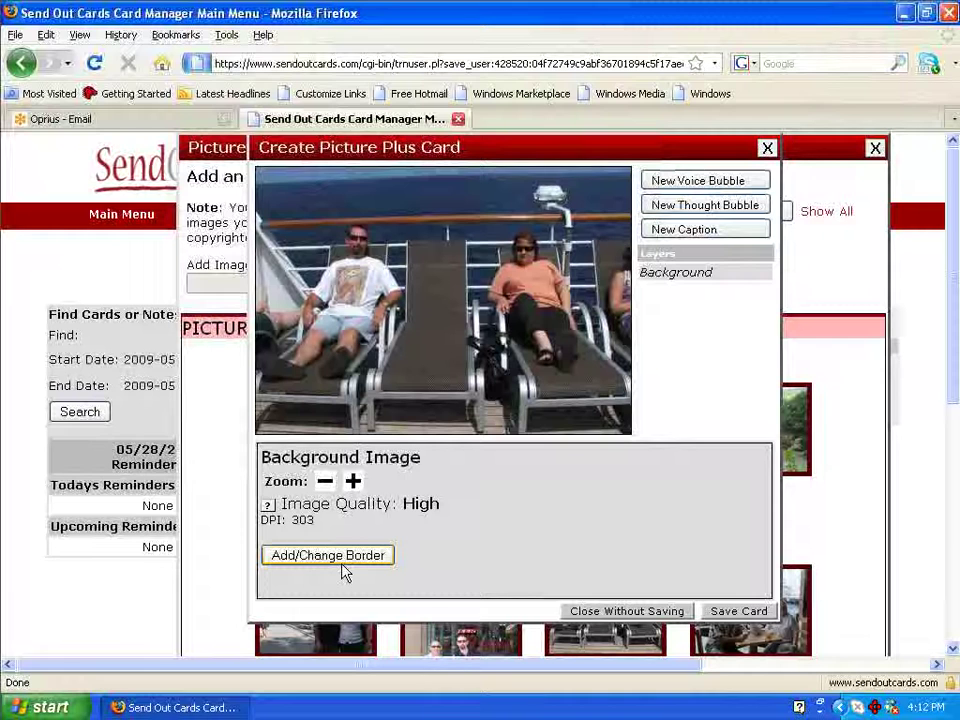
Add the Frame 1 border from the Decorative category's Frames group to the card.
{"action": "left_click", "coordinate": [372, 555]}
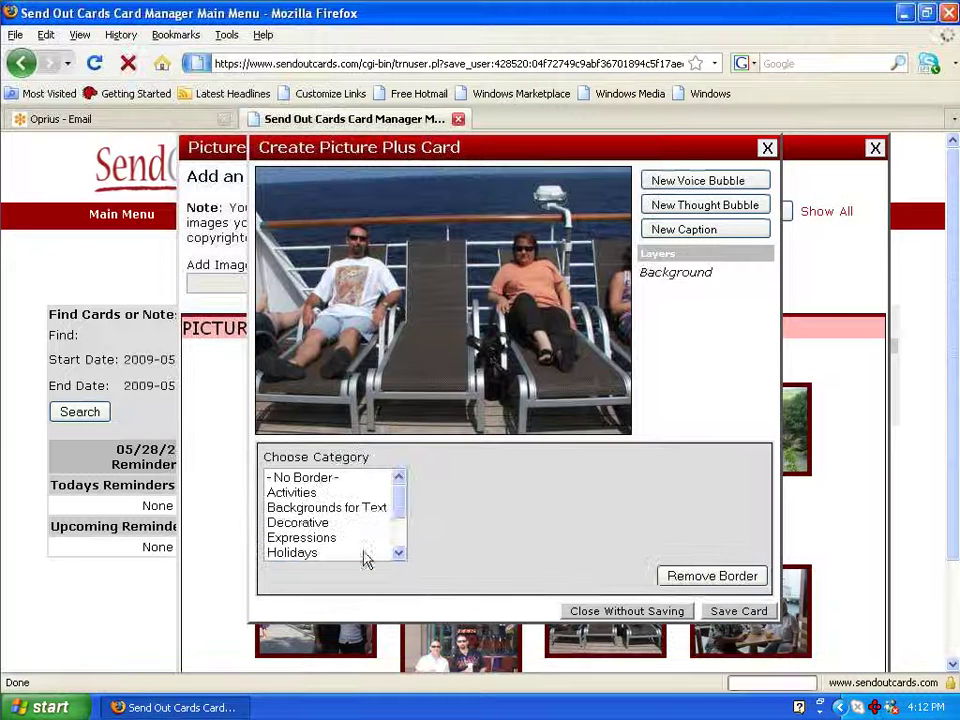
{"action": "scroll", "coordinate": [405, 519], "scroll_direction": "down", "scroll_amount": 4}
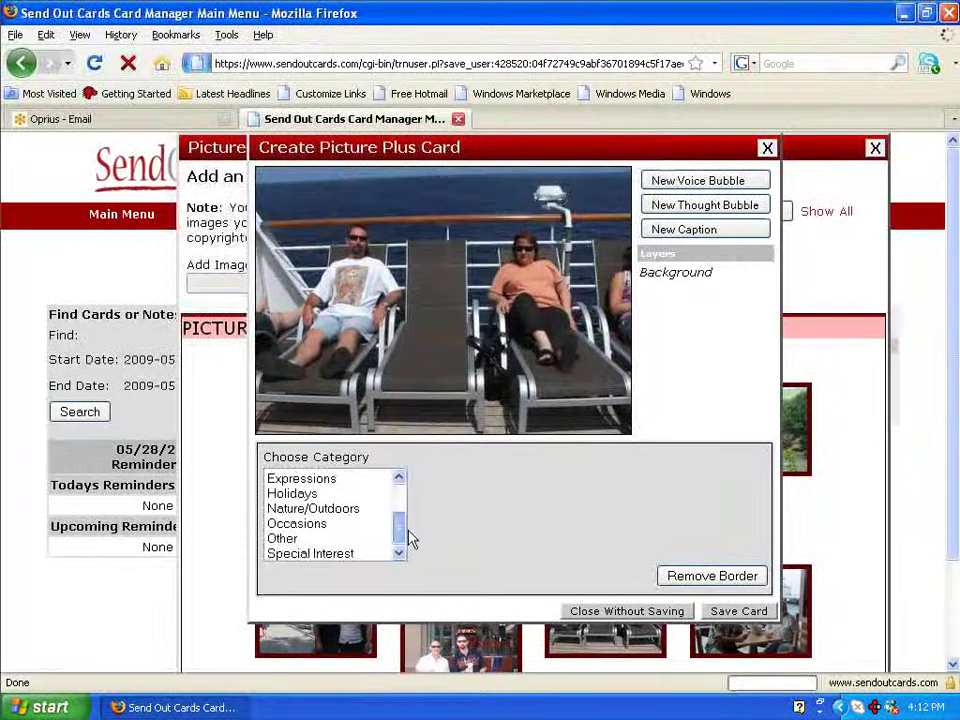
{"action": "scroll", "coordinate": [409, 533], "scroll_direction": "up", "scroll_amount": 3}
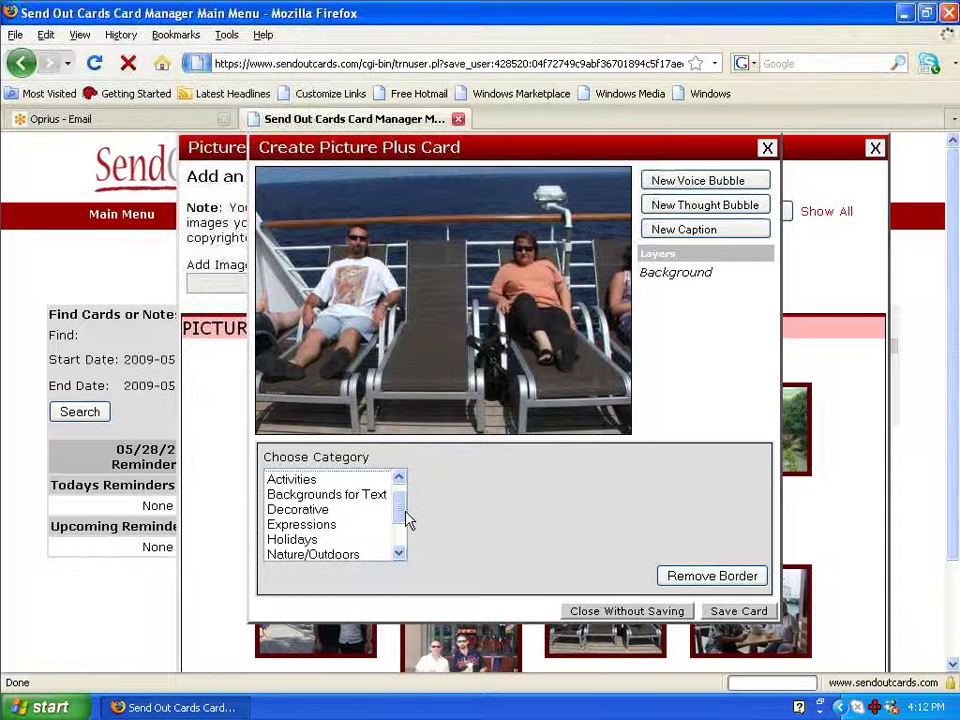
{"action": "left_click", "coordinate": [334, 514]}
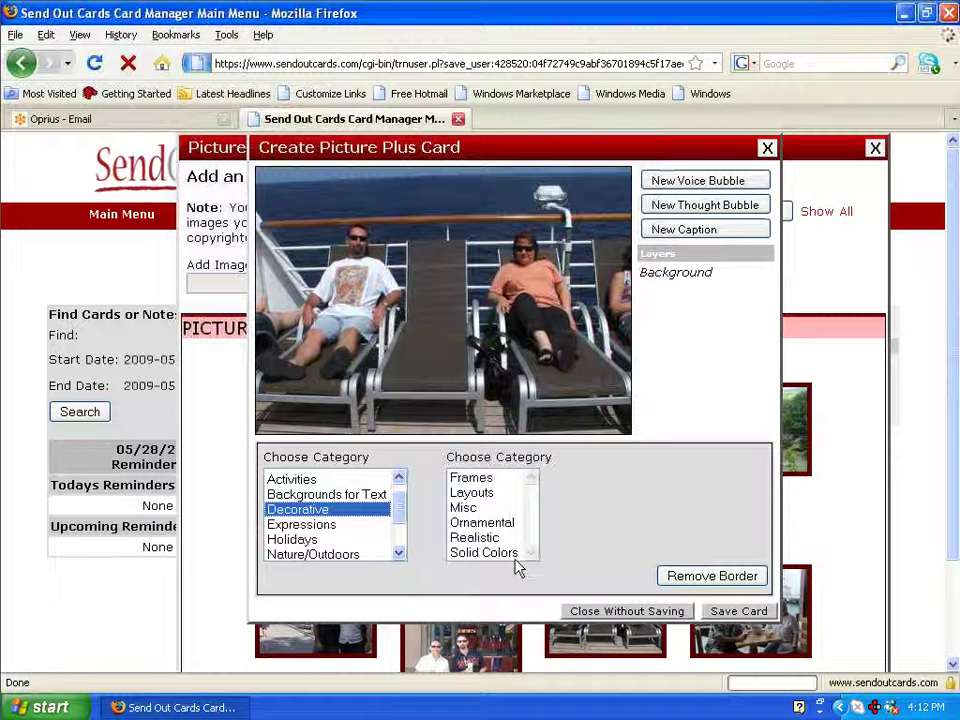
{"action": "left_click", "coordinate": [487, 482]}
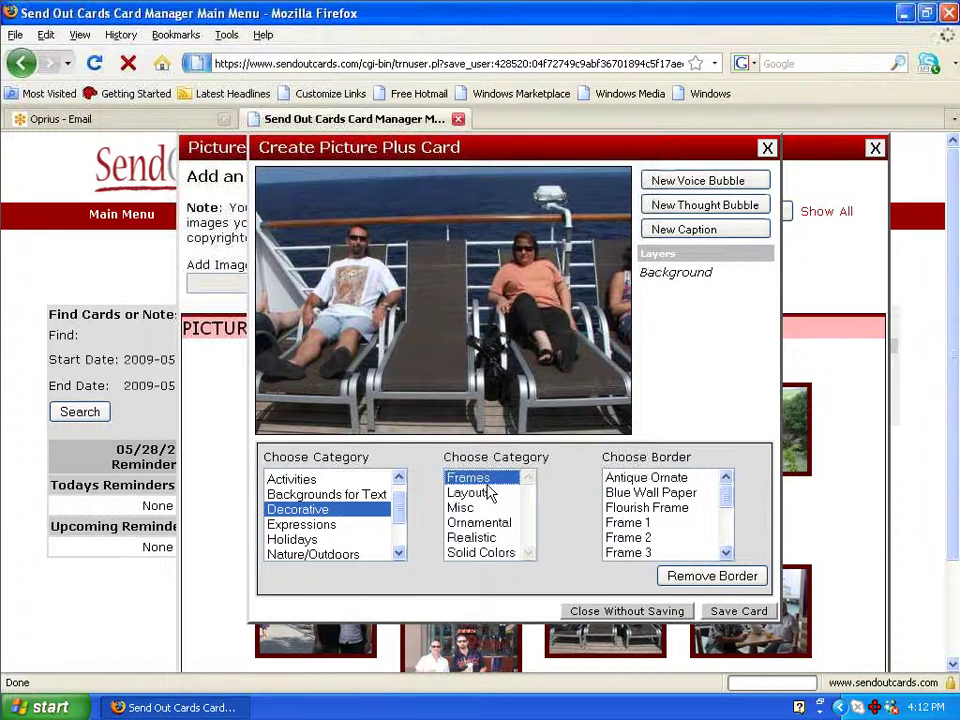
{"action": "left_click", "coordinate": [625, 521]}
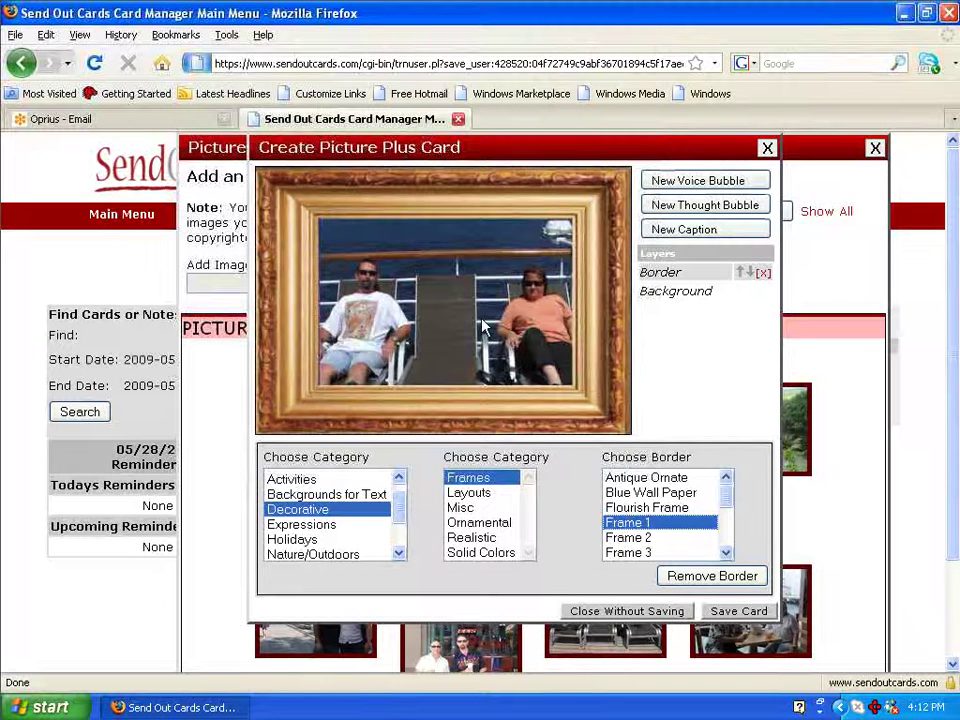
Shrink the background photo so both seated people fit inside the frame, and adjust its position.
{"action": "left_click", "coordinate": [446, 354]}
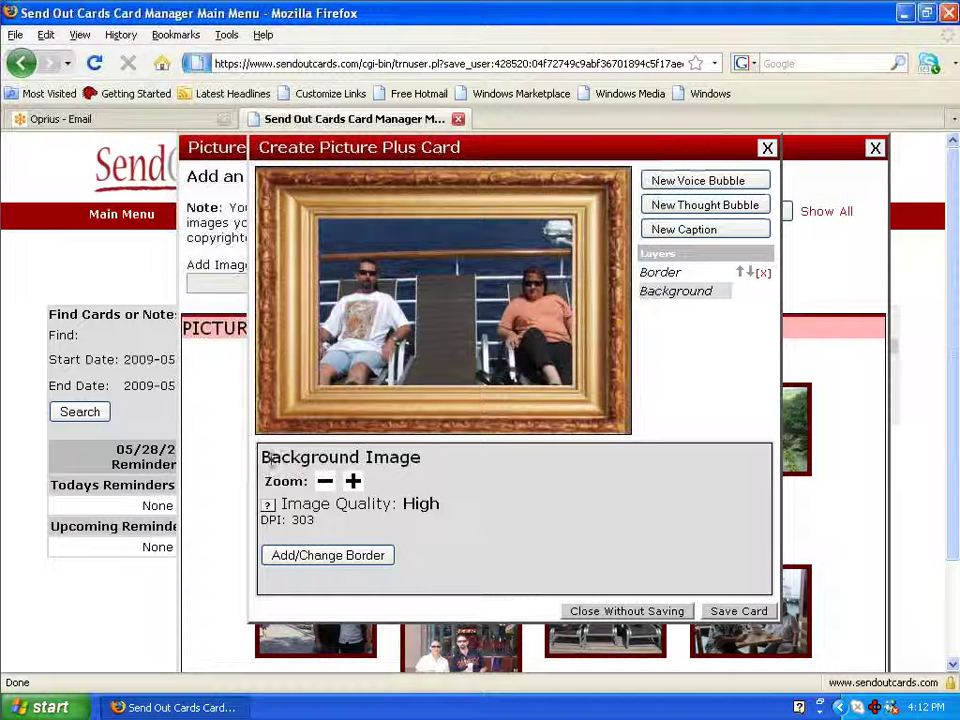
{"action": "left_click", "coordinate": [333, 491]}
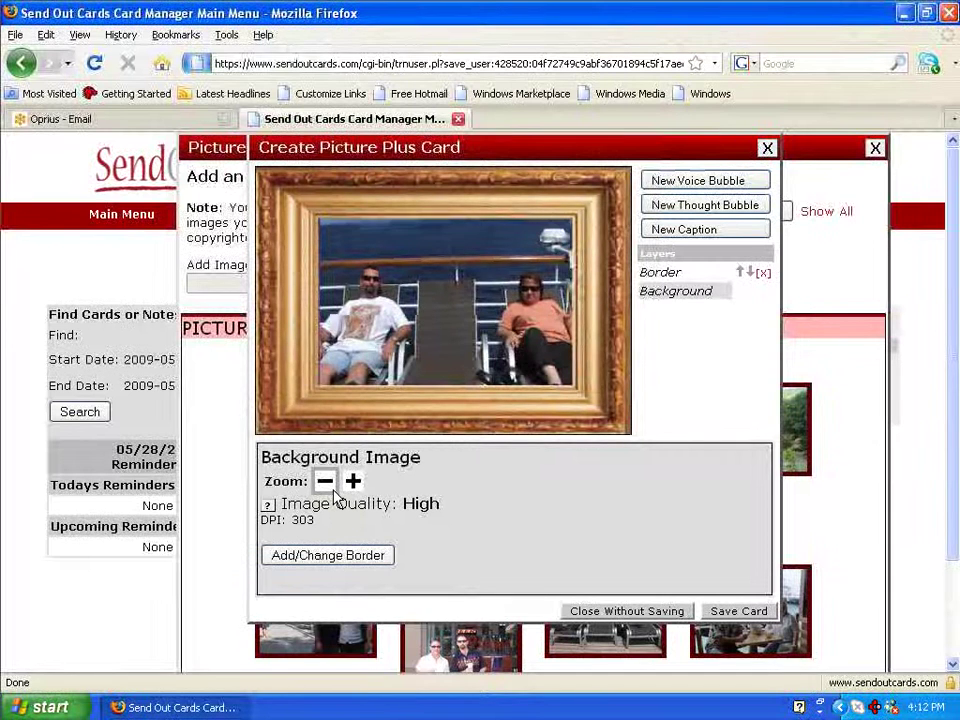
{"action": "left_click", "coordinate": [333, 491]}
{"action": "left_click", "coordinate": [333, 491]}
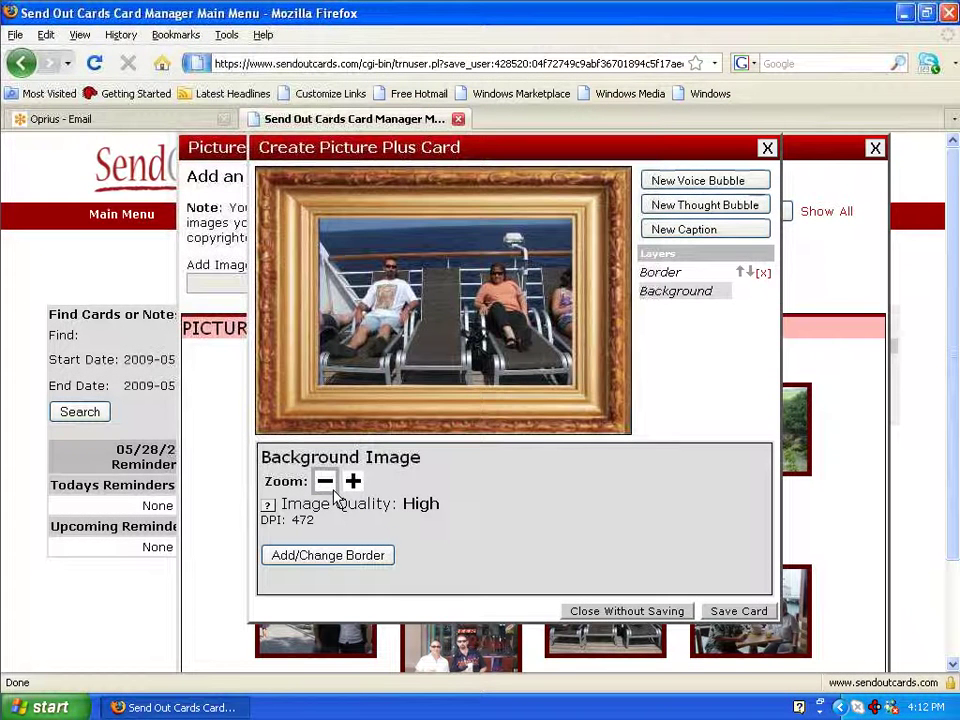
{"action": "left_click_drag", "start_coordinate": [470, 313], "coordinate": [450, 320]}
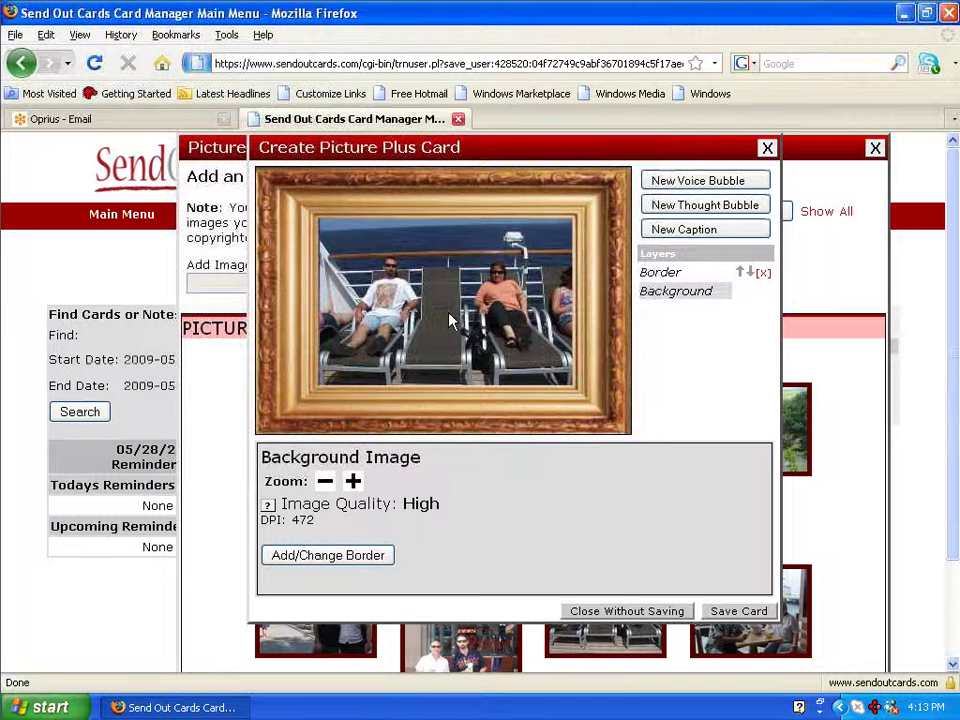
Enlarge the background photo and move it around within the frame, and shrink it again to fit.
{"action": "left_click", "coordinate": [353, 481]}
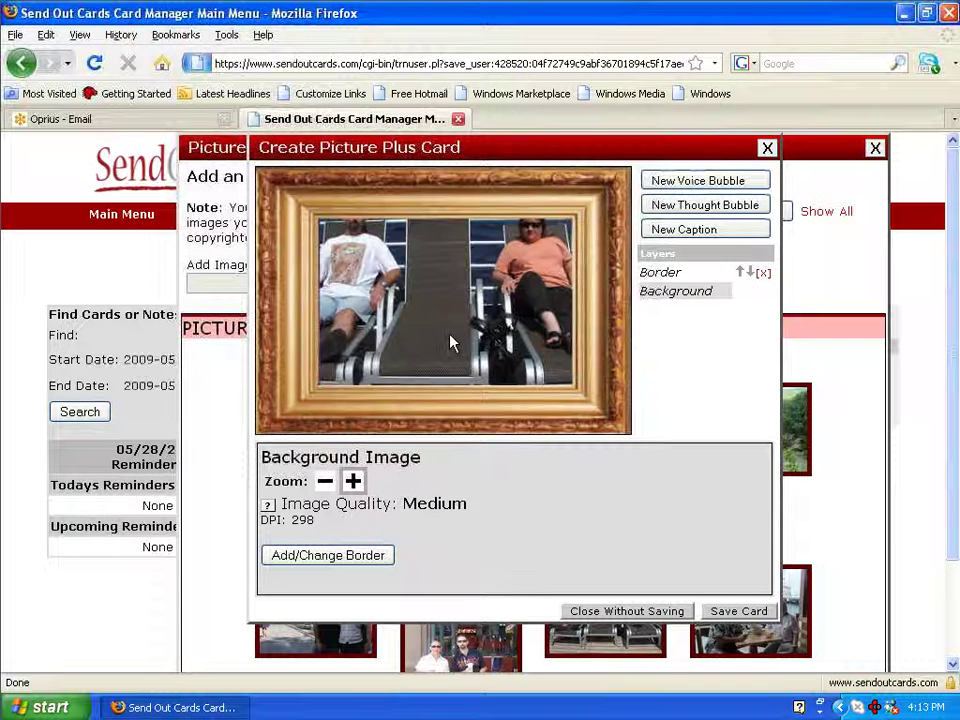
{"action": "left_click_drag", "start_coordinate": [443, 328], "coordinate": [412, 328]}
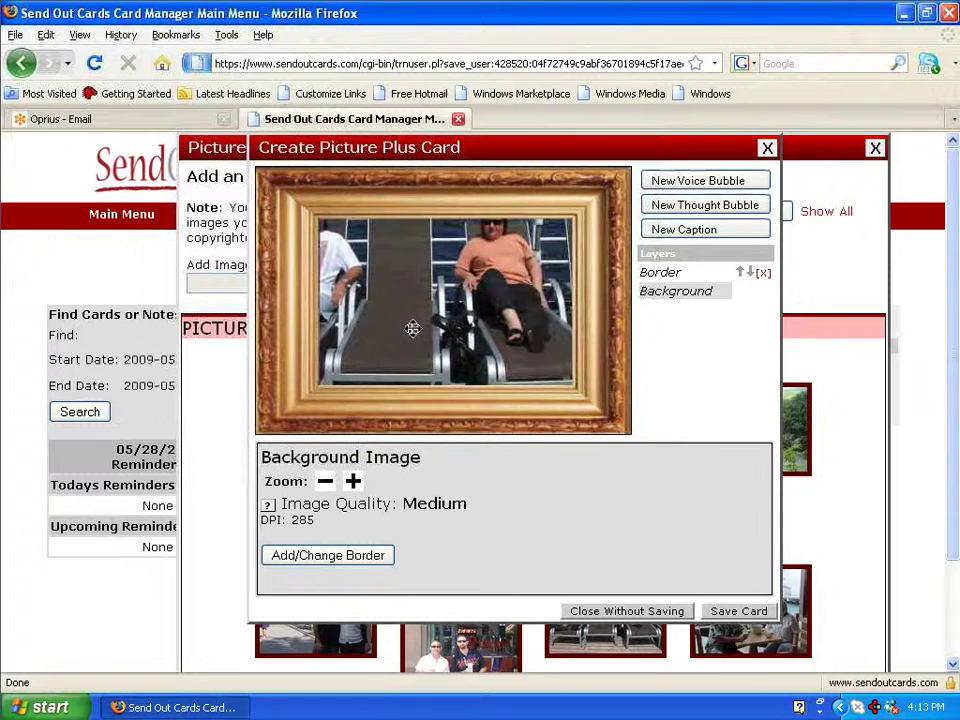
{"action": "left_click_drag", "start_coordinate": [412, 328], "coordinate": [379, 354]}
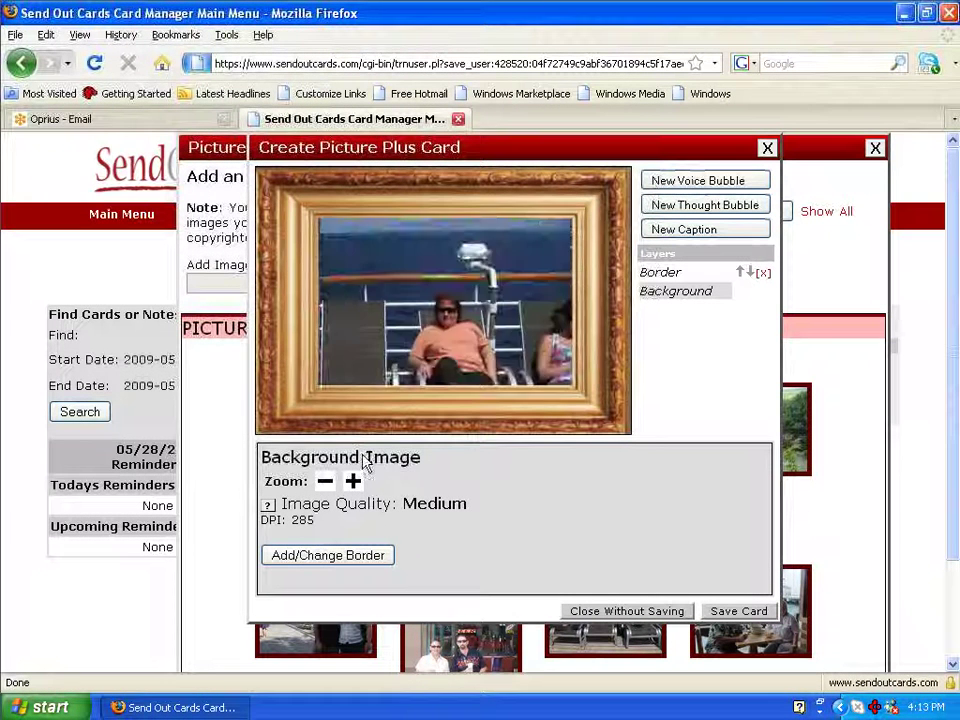
{"action": "left_click", "coordinate": [325, 481]}
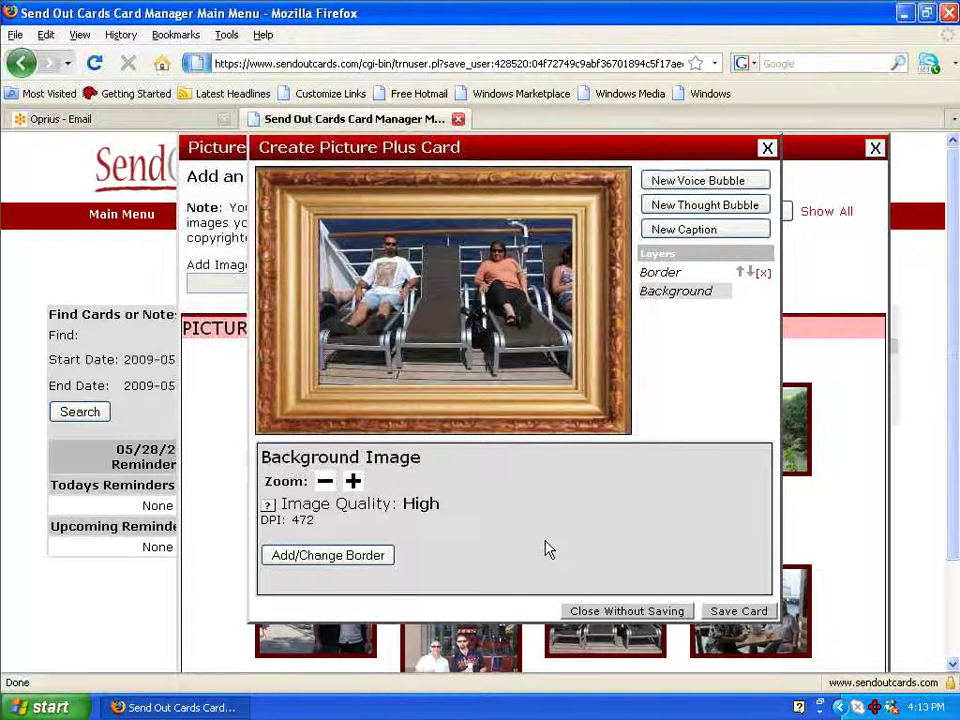
Try the Frame 2 border on the card and remove the border layer.
{"action": "left_click", "coordinate": [330, 556]}
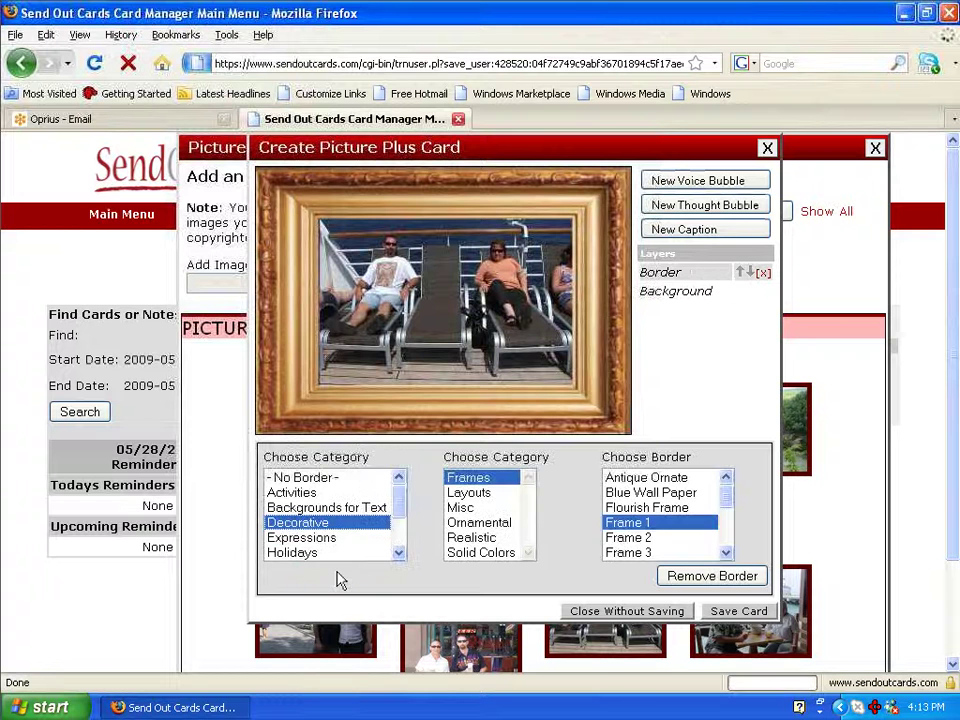
{"action": "left_click", "coordinate": [640, 538]}
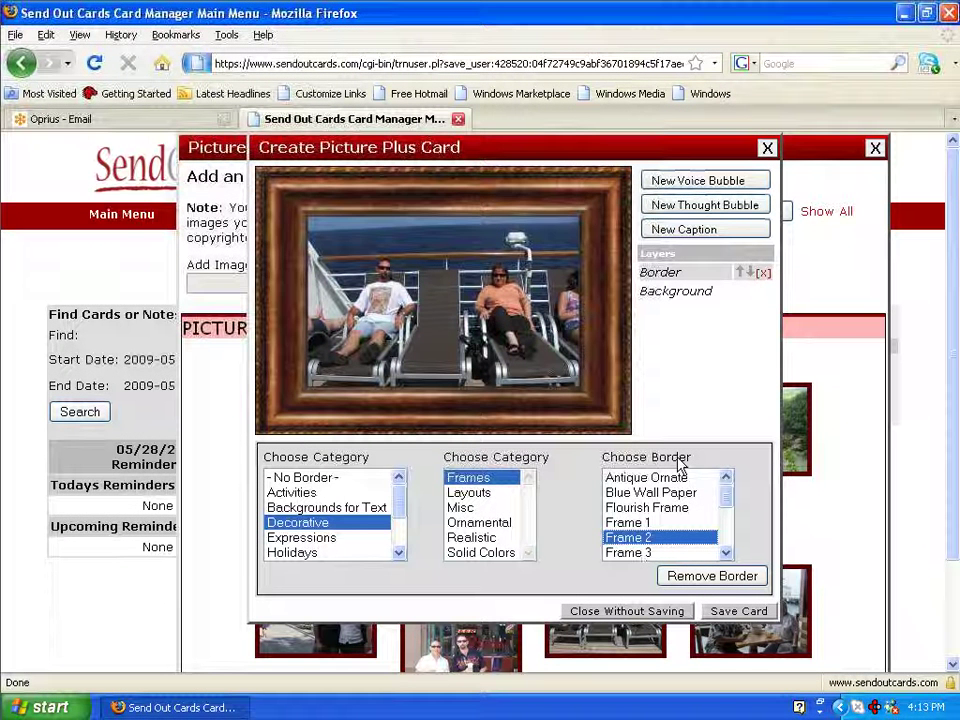
{"action": "left_click", "coordinate": [772, 282]}
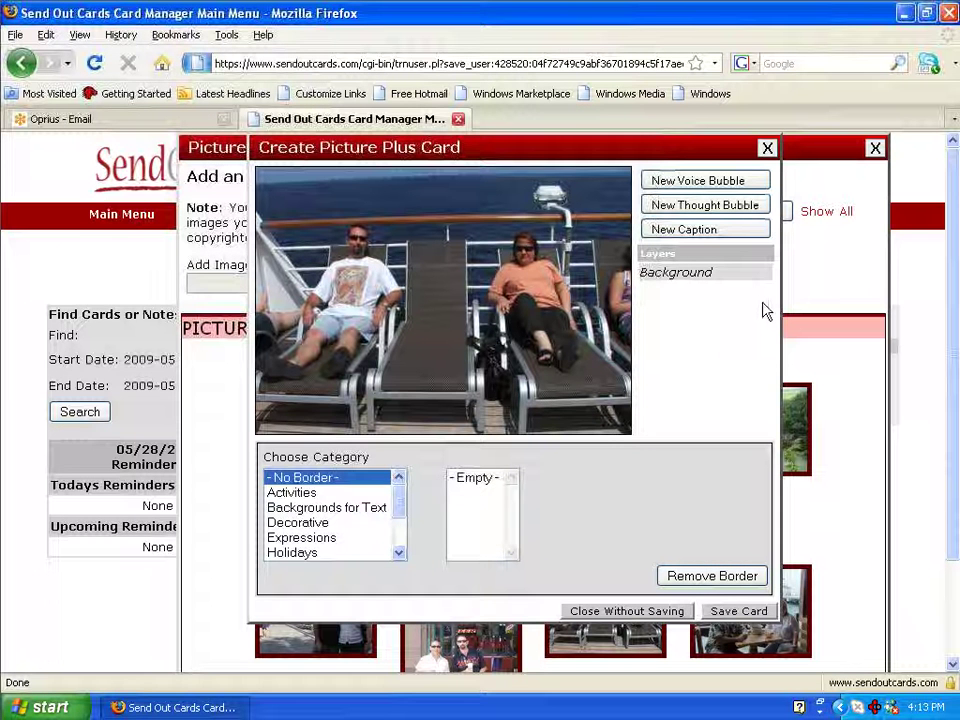
Apply the Decorative Frame 1 border and shrink the background photo to fit both people inside it.
{"action": "left_click", "coordinate": [328, 524]}
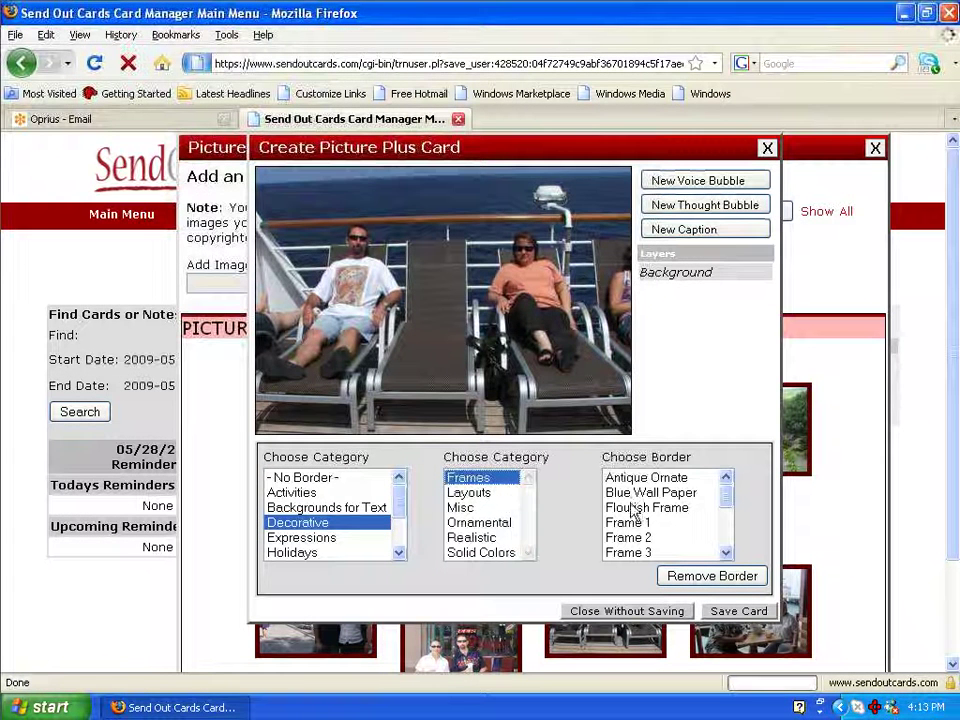
{"action": "left_click", "coordinate": [658, 524]}
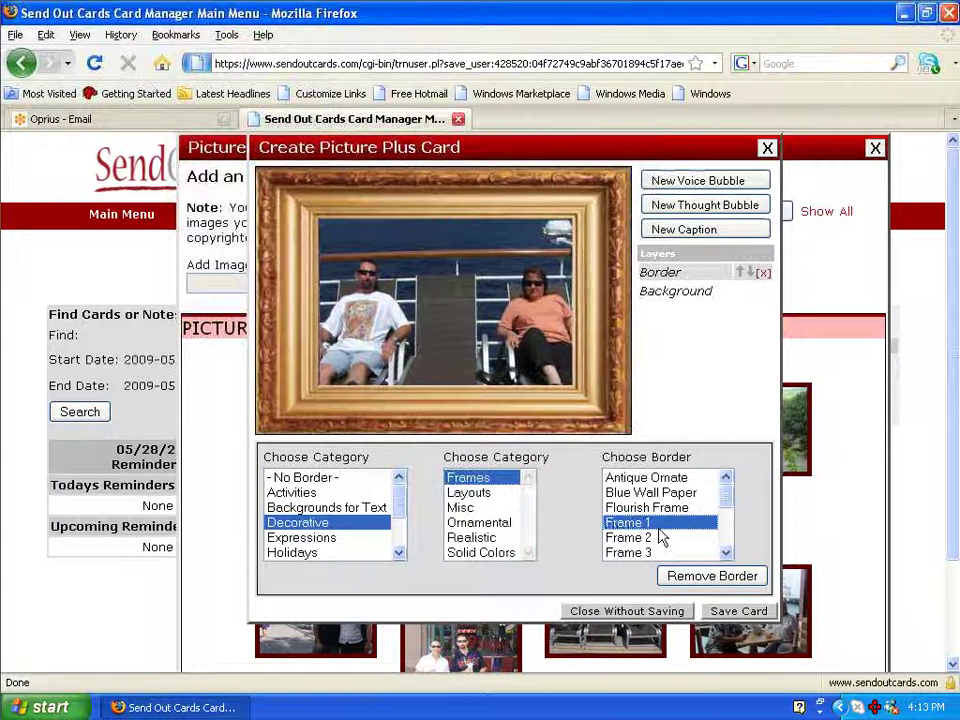
{"action": "left_click", "coordinate": [410, 408]}
{"action": "left_click", "coordinate": [325, 481]}
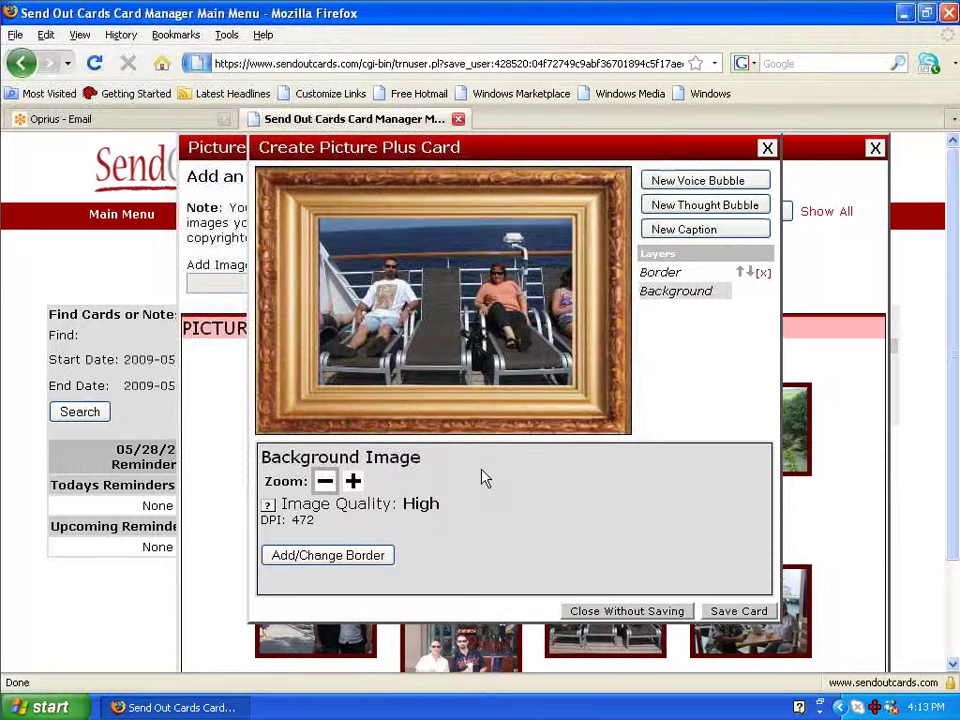
Add a voice bubble with the text "Life is Great", breaking it so that "Great" sits on a second line.
{"action": "left_click", "coordinate": [707, 204]}
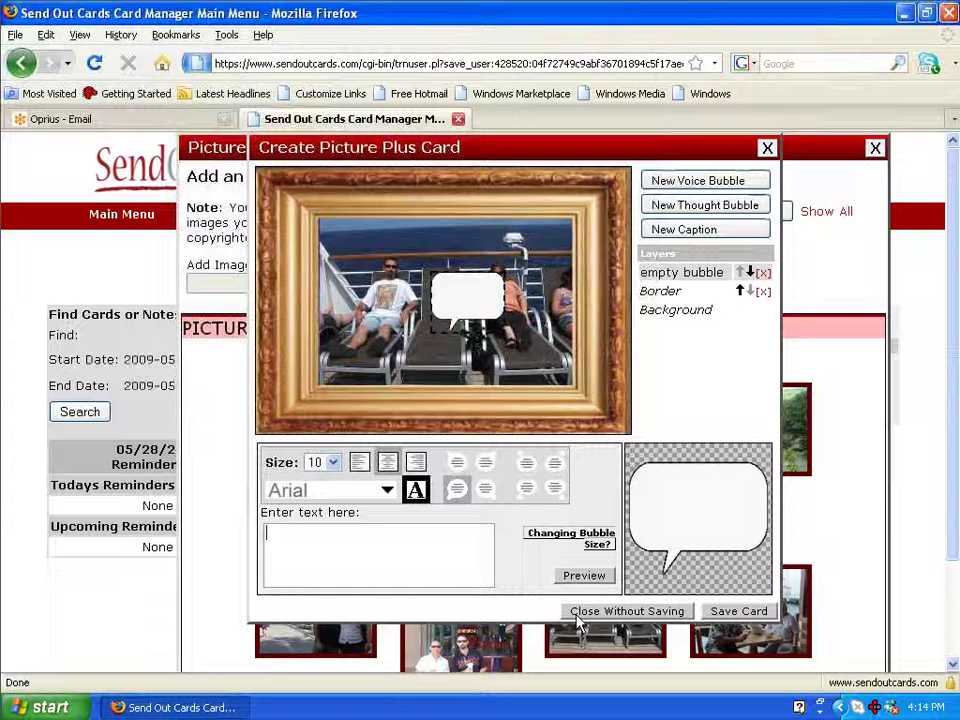
{"action": "type", "text": "Life is Great"}
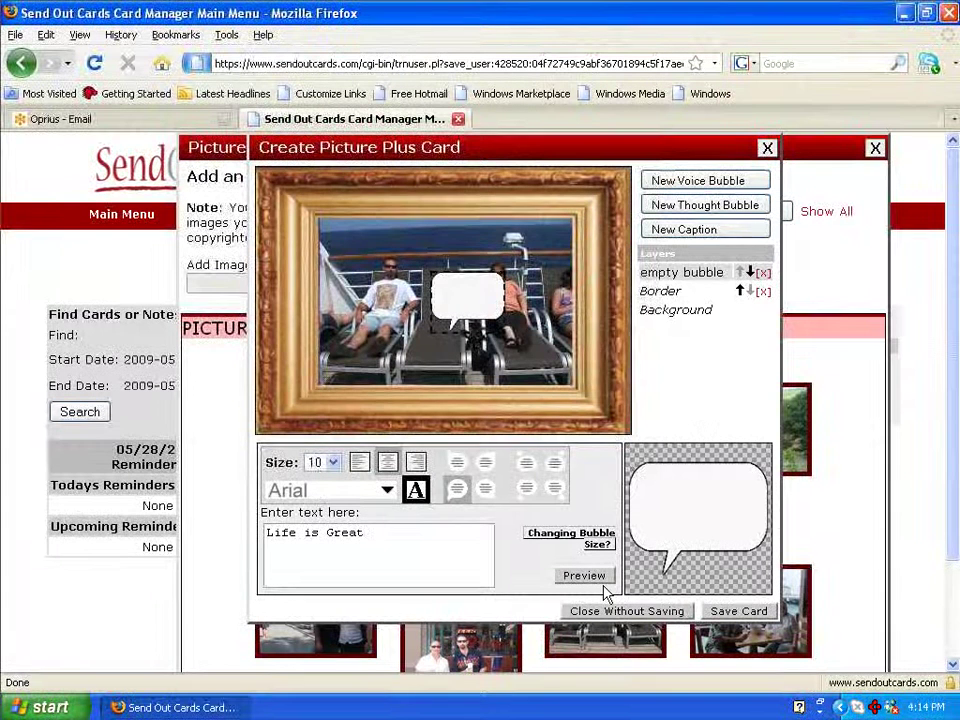
{"action": "left_click", "coordinate": [584, 579]}
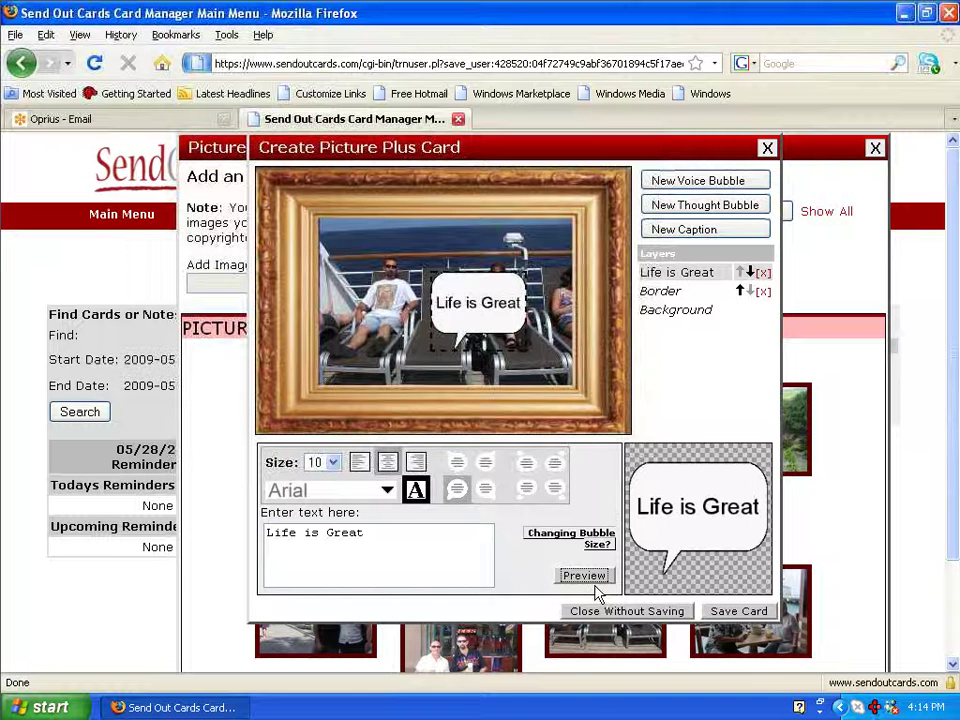
{"action": "left_click", "coordinate": [321, 538]}
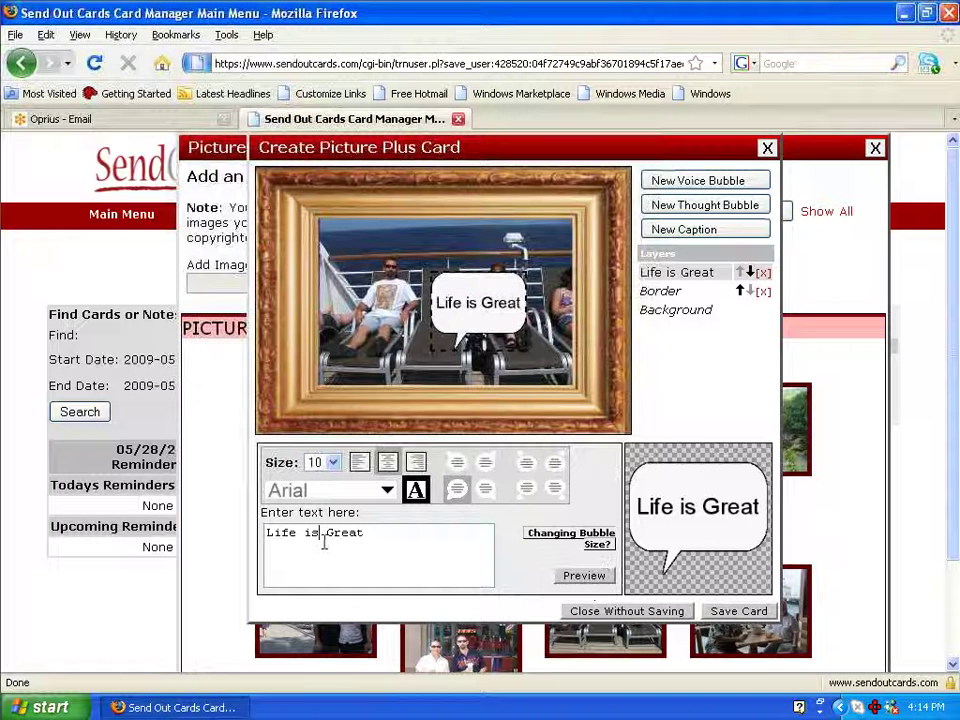
{"action": "key", "text": "Return"}
{"action": "key", "text": "Delete"}
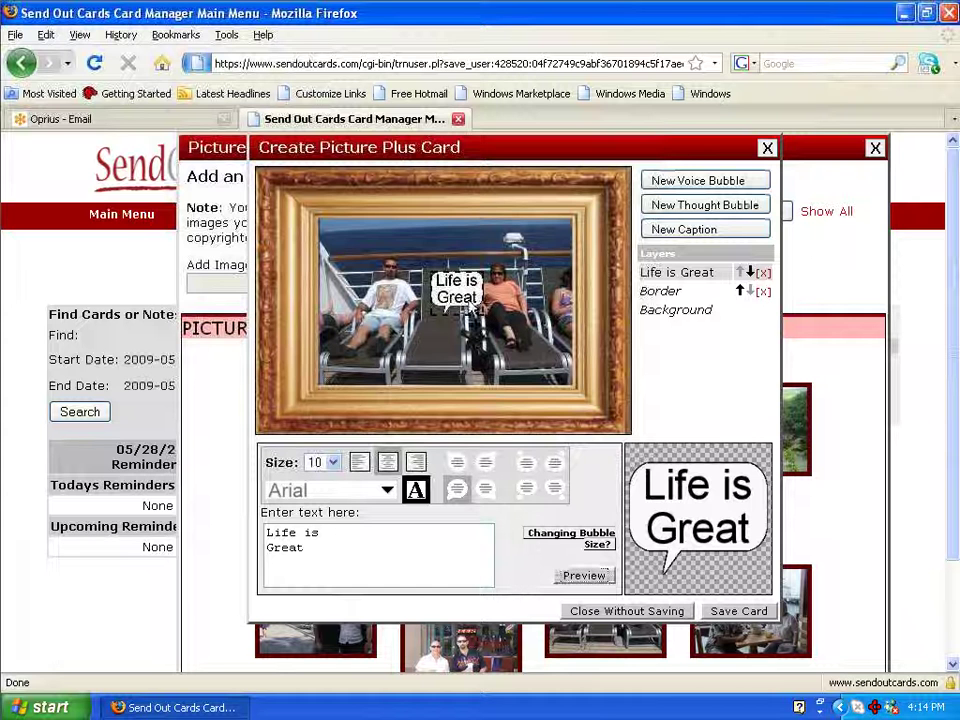
Move the "Life is Great" bubble above and to the left of the man's head, with its tail pointing down to the right.
{"action": "left_click_drag", "start_coordinate": [473, 306], "coordinate": [430, 250]}
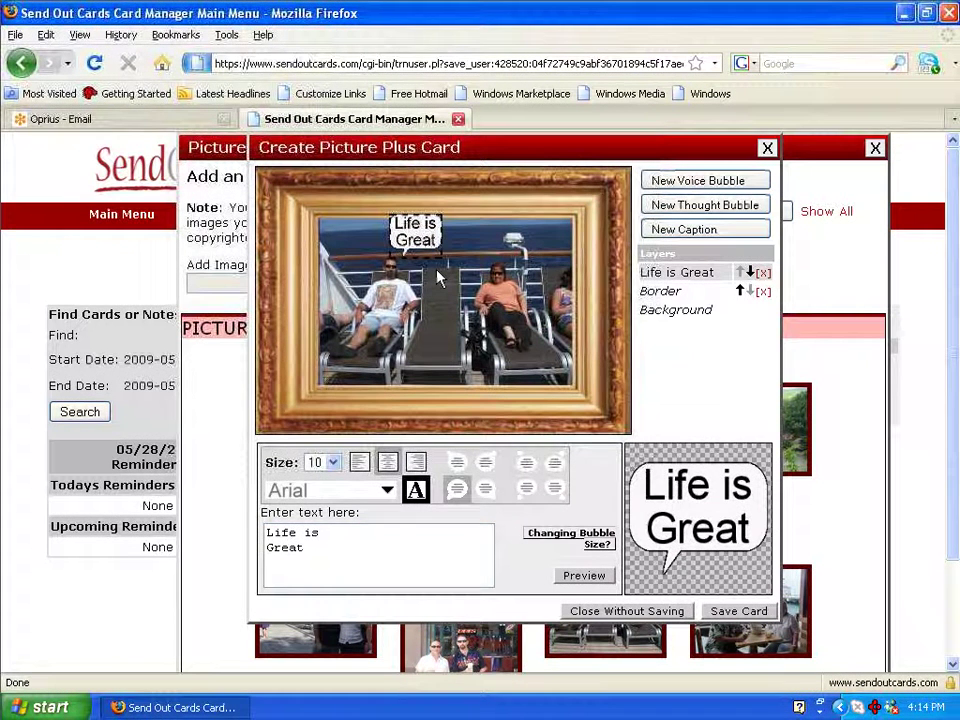
{"action": "left_click", "coordinate": [447, 298]}
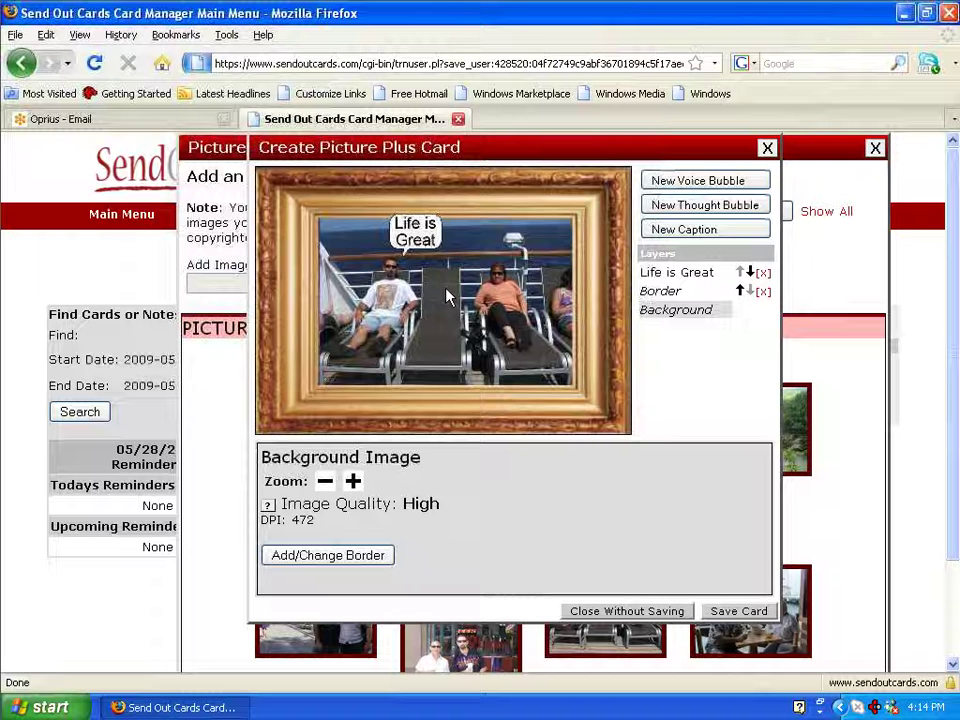
{"action": "left_click_drag", "start_coordinate": [417, 243], "coordinate": [372, 255]}
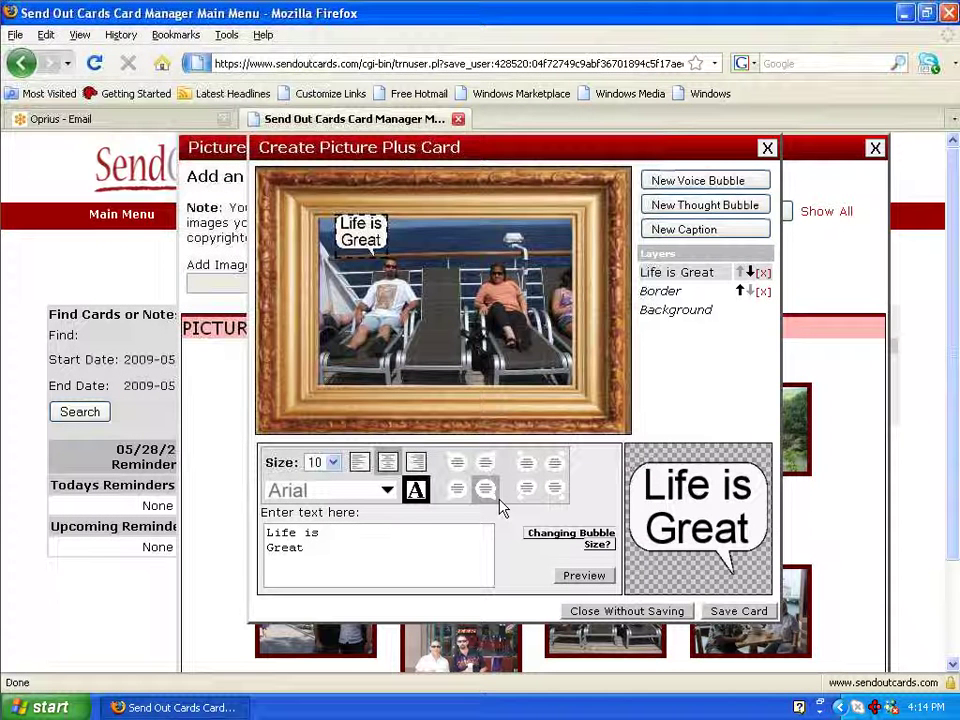
Change the bubble to a thought bubble trailing down to the right, and shift it up and left so it overlaps the frame's inner edge.
{"action": "left_click", "coordinate": [562, 492]}
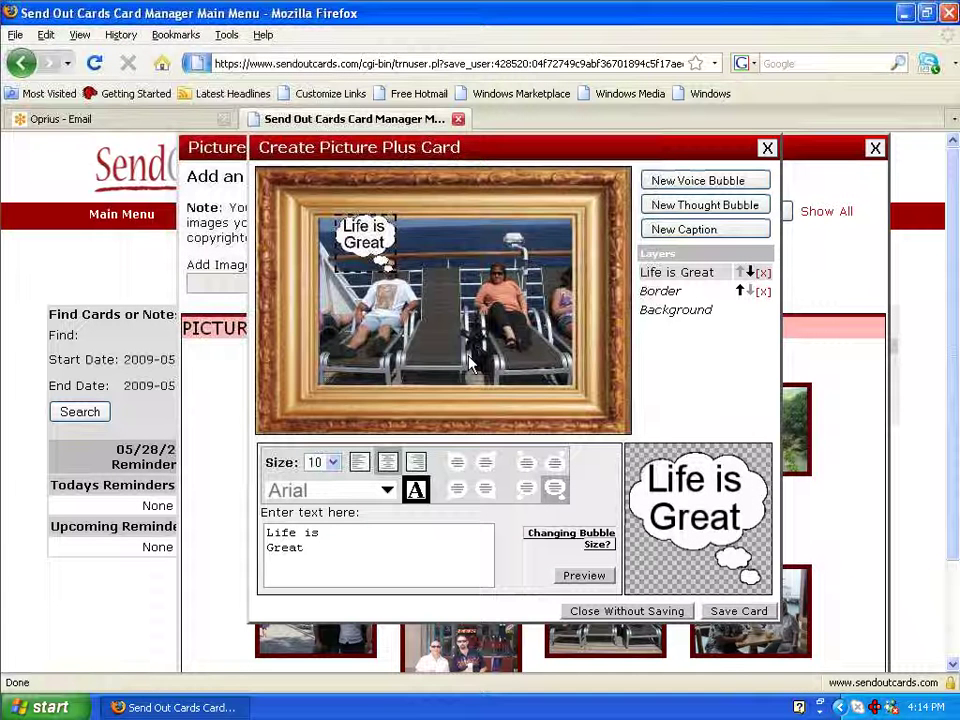
{"action": "mouse_move", "coordinate": [362, 235]}
{"action": "left_mouse_down"}
{"action": "mouse_move", "coordinate": [362, 222]}
{"action": "mouse_move", "coordinate": [362, 232]}
{"action": "mouse_move", "coordinate": [347, 218]}
{"action": "mouse_move", "coordinate": [364, 238]}
{"action": "left_mouse_up"}
{"action": "left_click", "coordinate": [567, 246]}
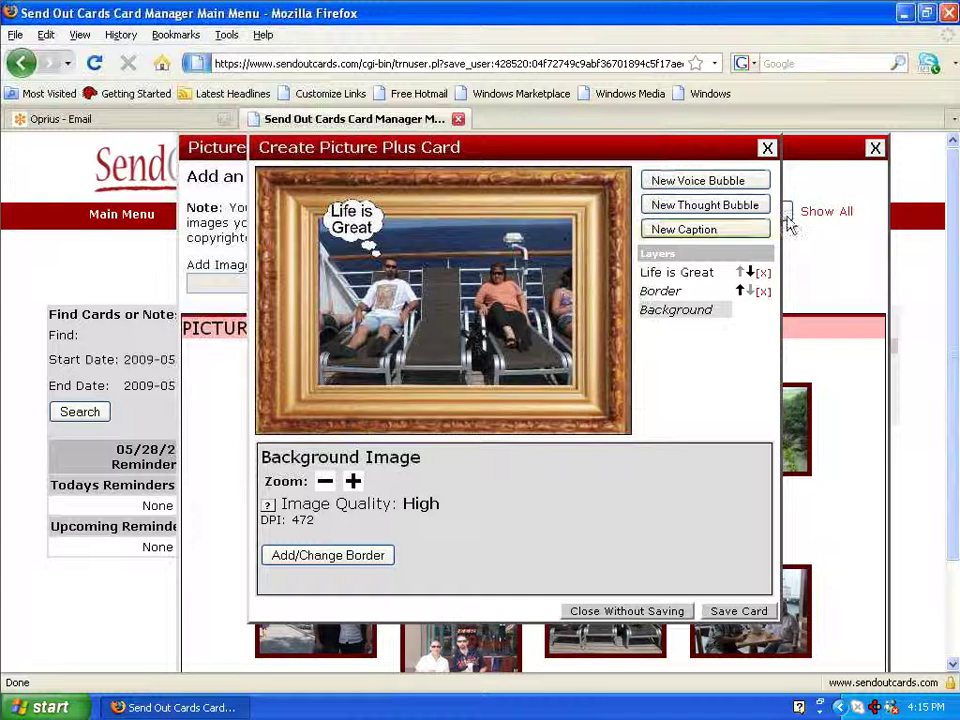
Add a caption reading "Wont you join us next year ?" and render it on the card.
{"action": "left_click", "coordinate": [707, 235]}
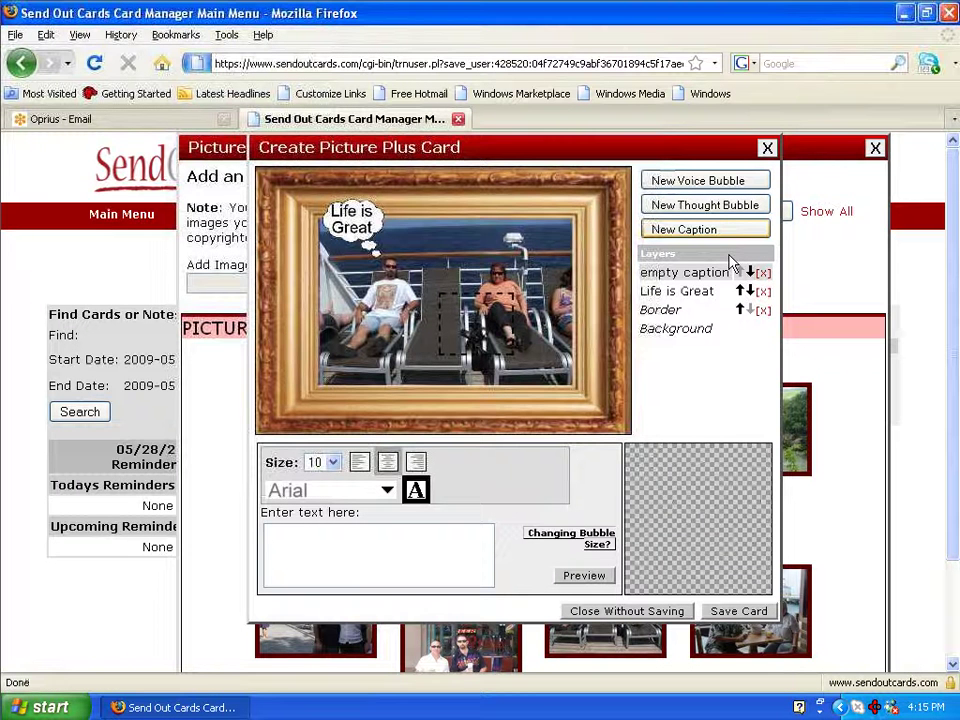
{"action": "type", "text": "Wont you joi"}
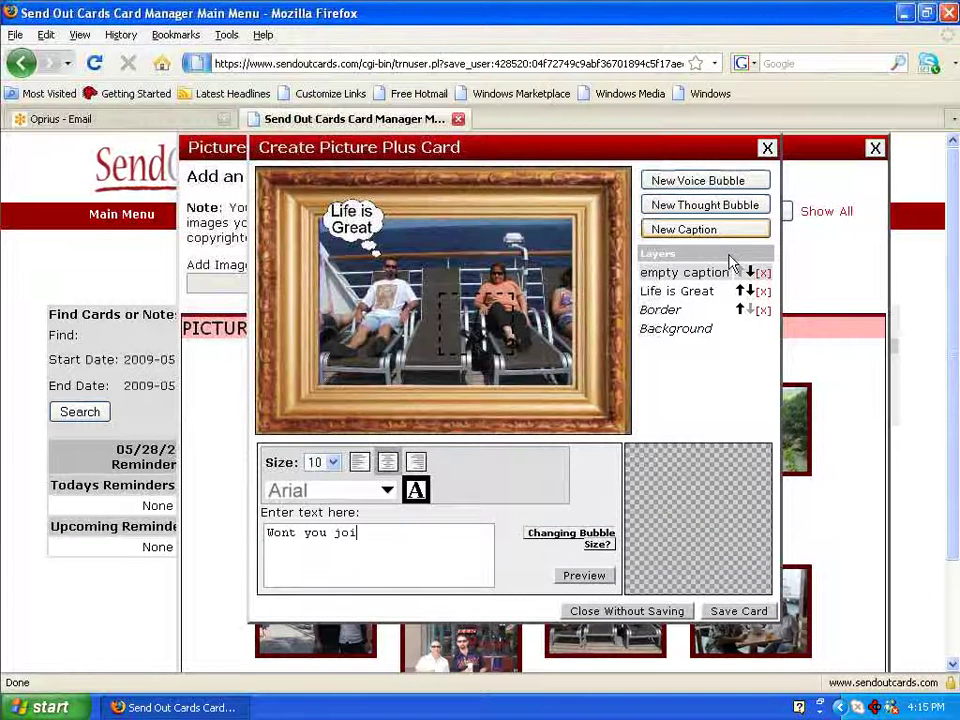
{"action": "type", "text": "n us next year ?"}
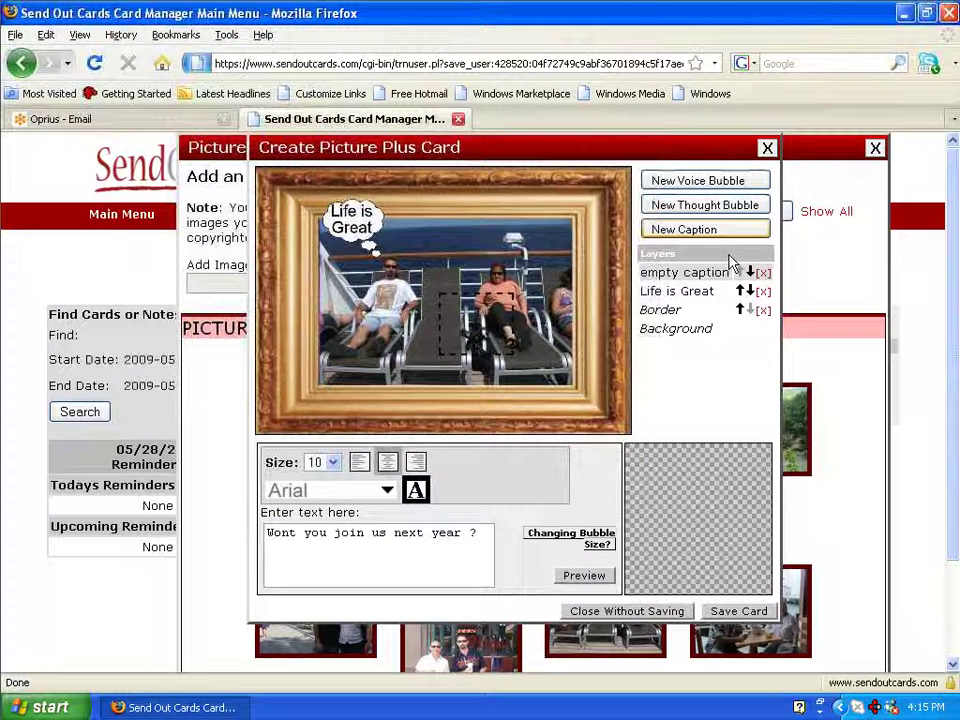
{"action": "left_click", "coordinate": [585, 577]}
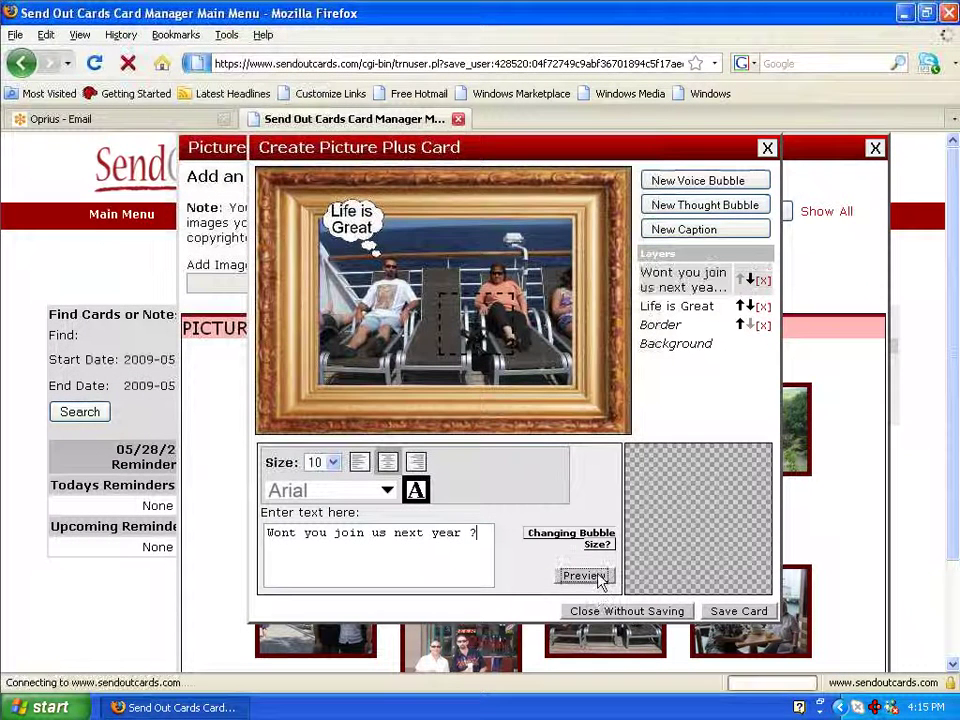
{"action": "left_click", "coordinate": [596, 578]}
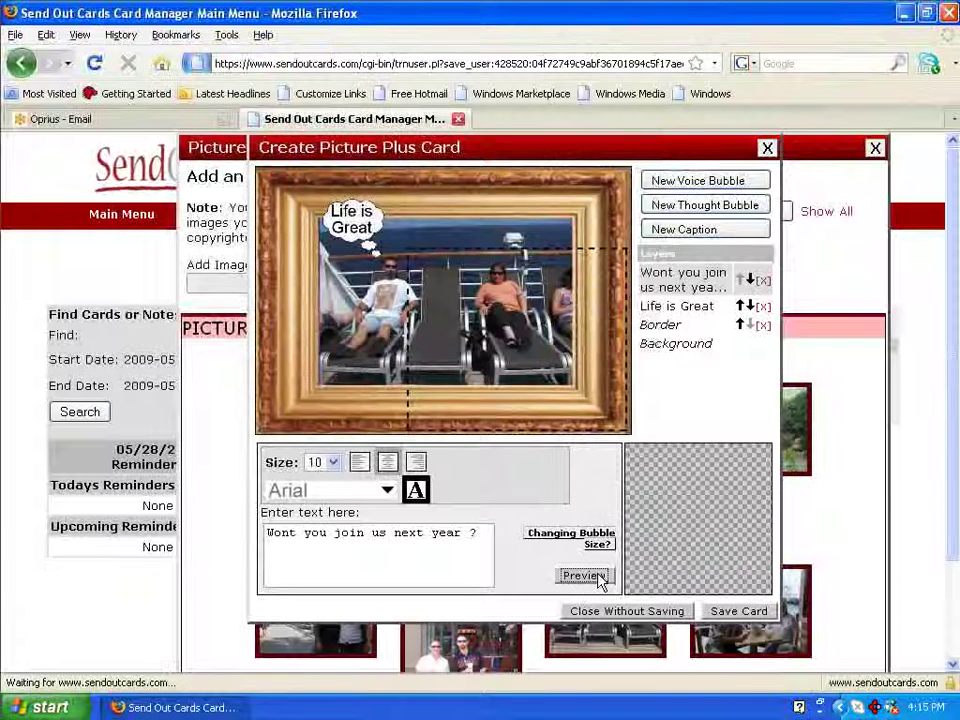
Move the caption onto the lower edge of the golden frame, centred below the photo, and deselect it.
{"action": "left_click_drag", "start_coordinate": [461, 322], "coordinate": [460, 375]}
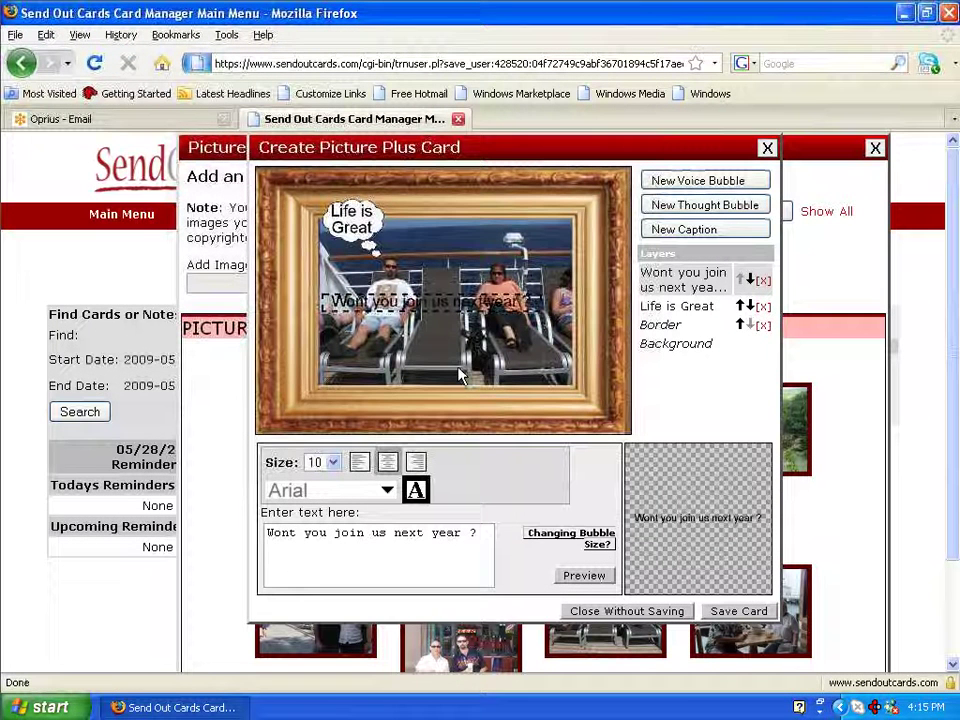
{"action": "left_click_drag", "start_coordinate": [455, 322], "coordinate": [467, 403]}
{"action": "left_click", "coordinate": [477, 212]}
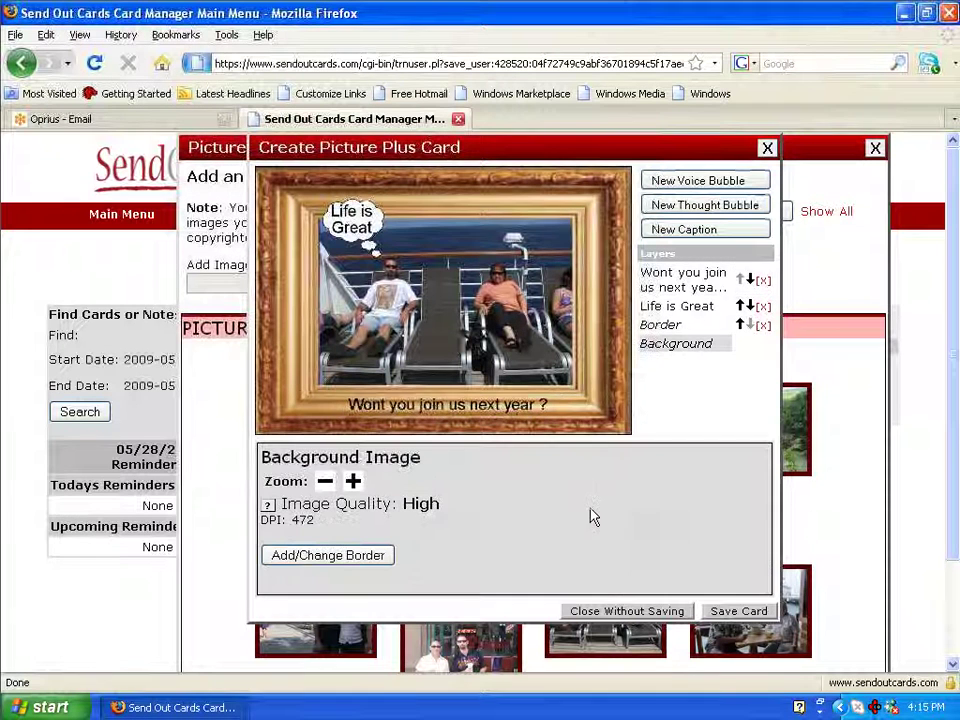